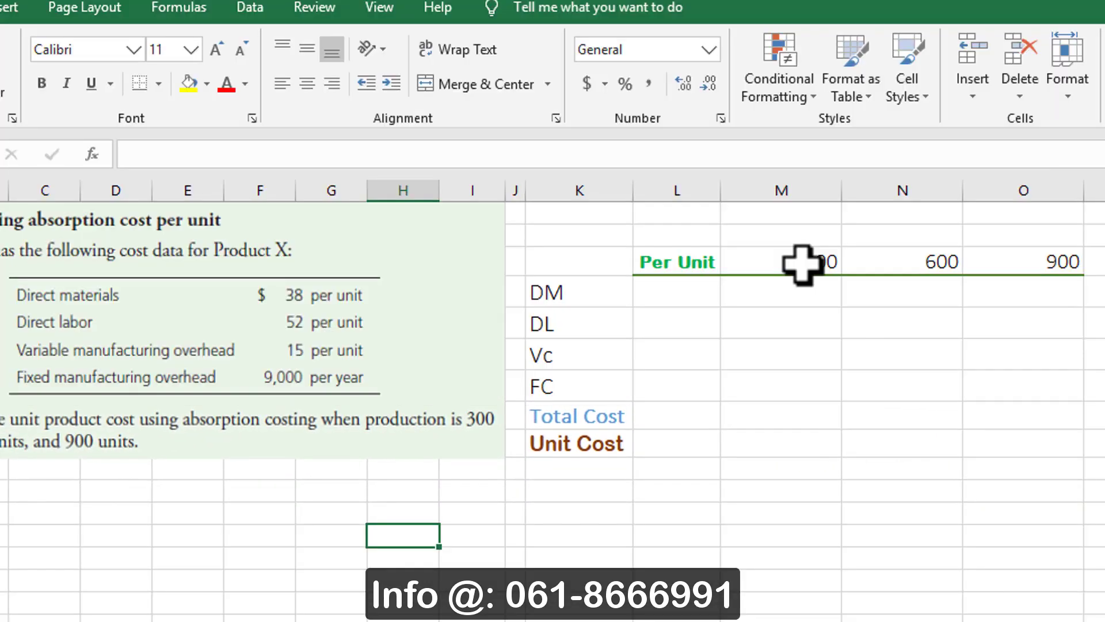
Enter the per-unit costs in column L: 38 for DM, 52 for DL and 15 for Vc.
drag(802, 264, 1007, 261)
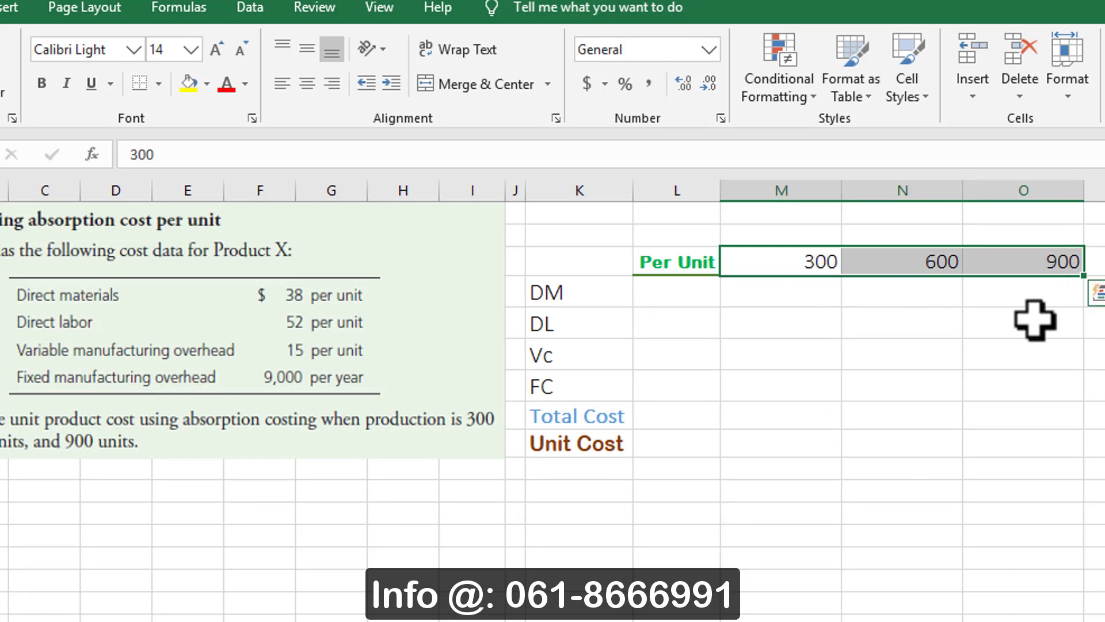
drag(587, 294, 592, 377)
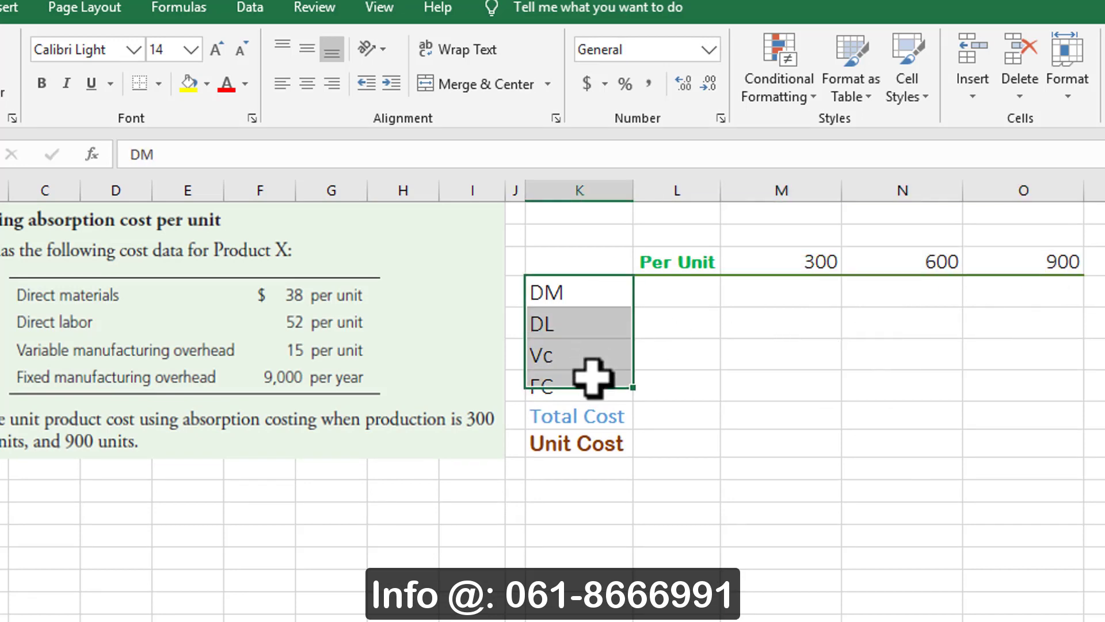
click(658, 301)
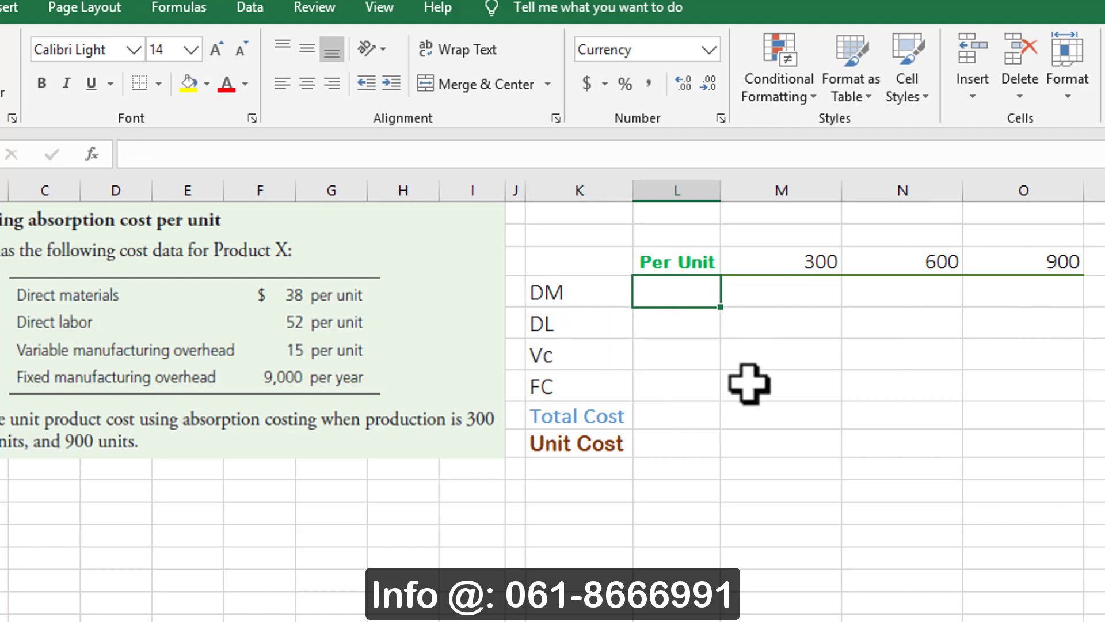
text(35)
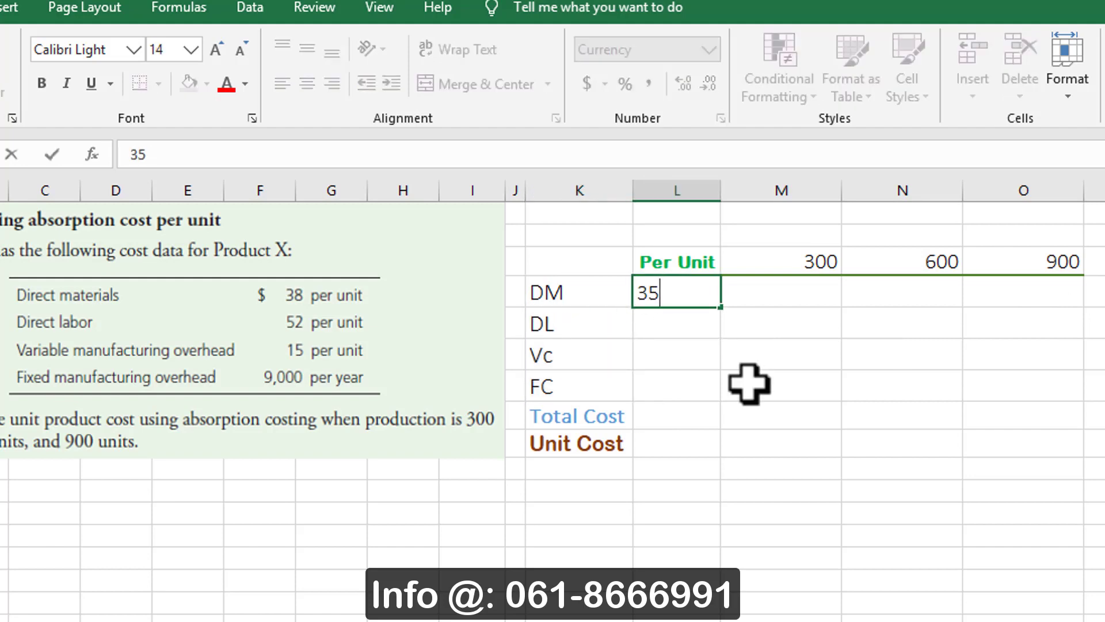
key(BackSpace)
text(8)
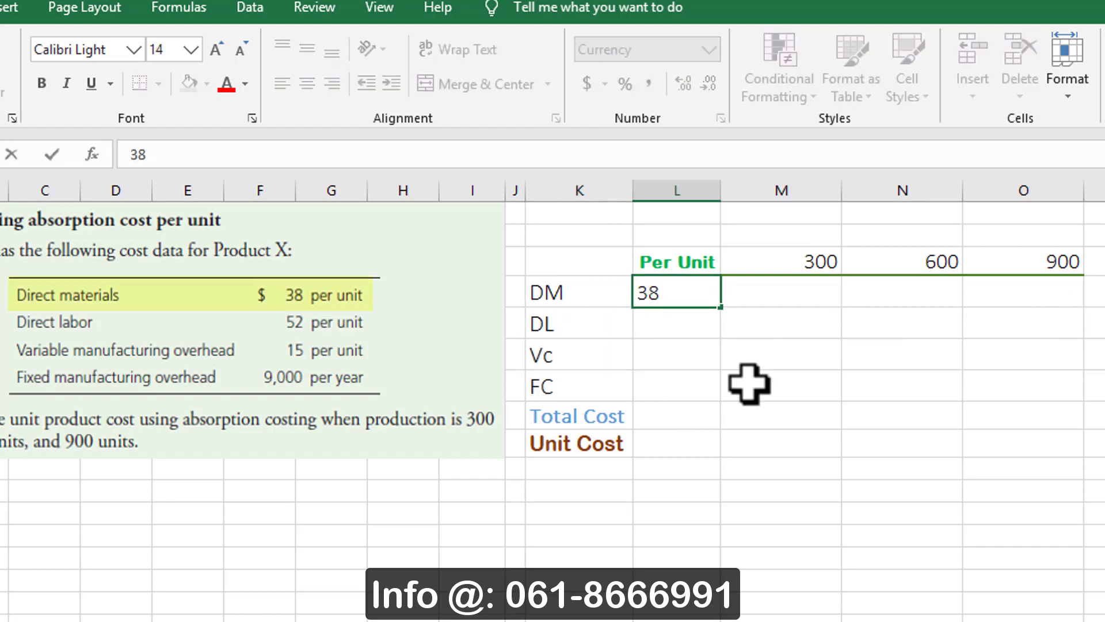
key(Return)
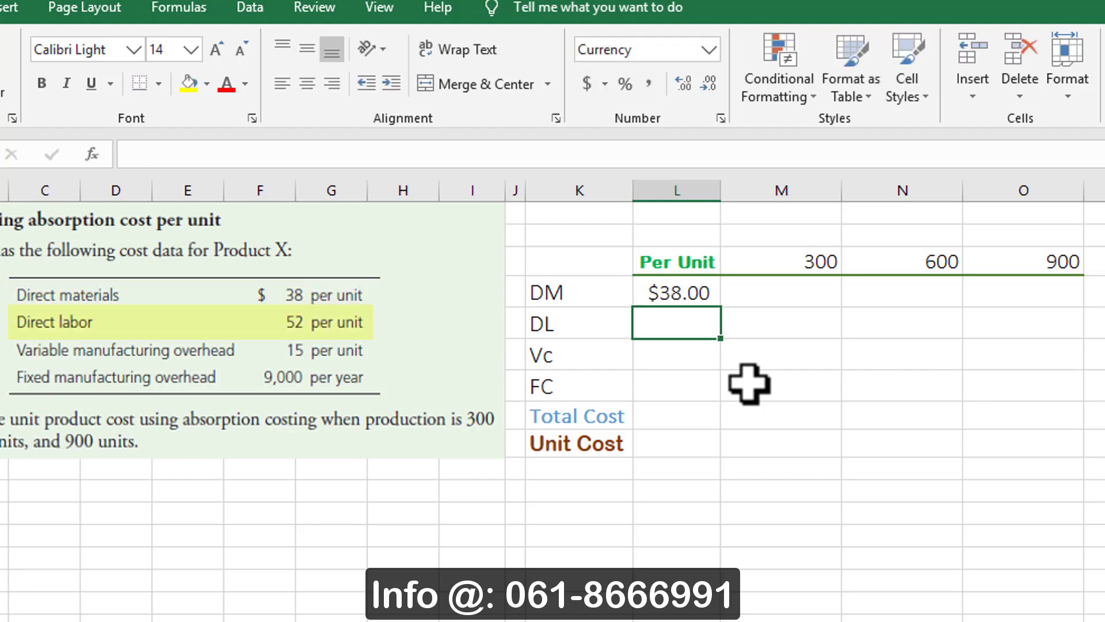
text(52)
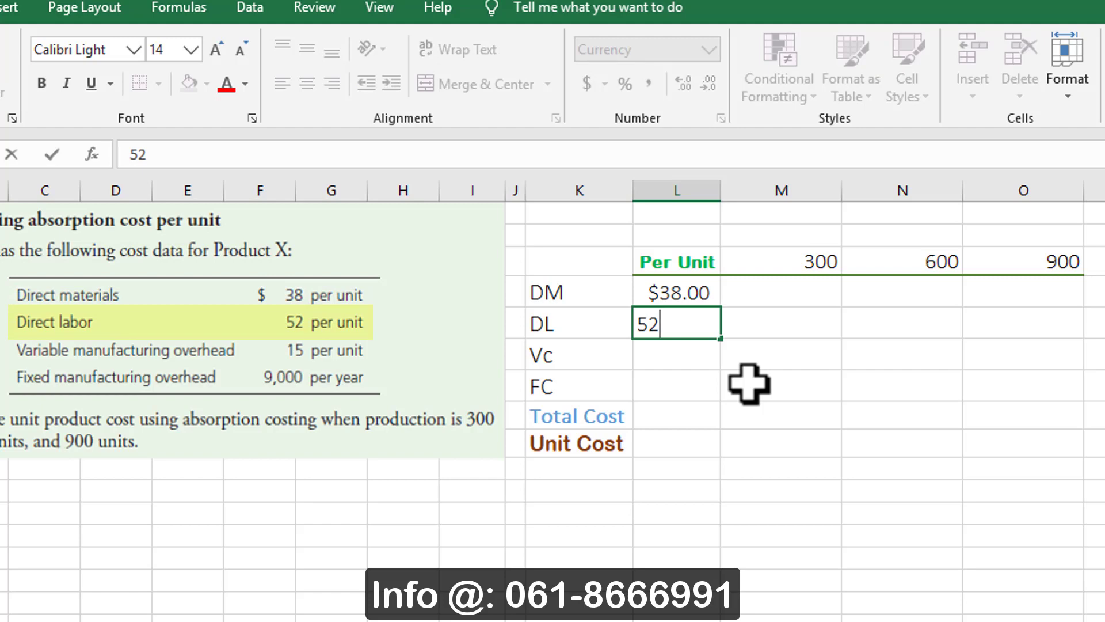
key(Return)
text(15)
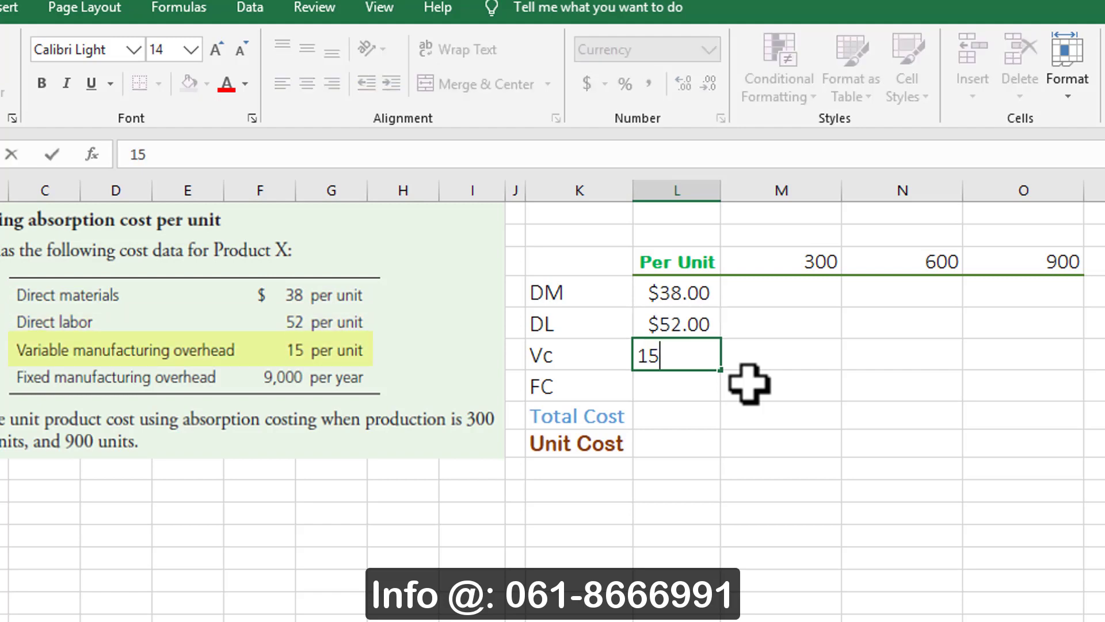
key(Return)
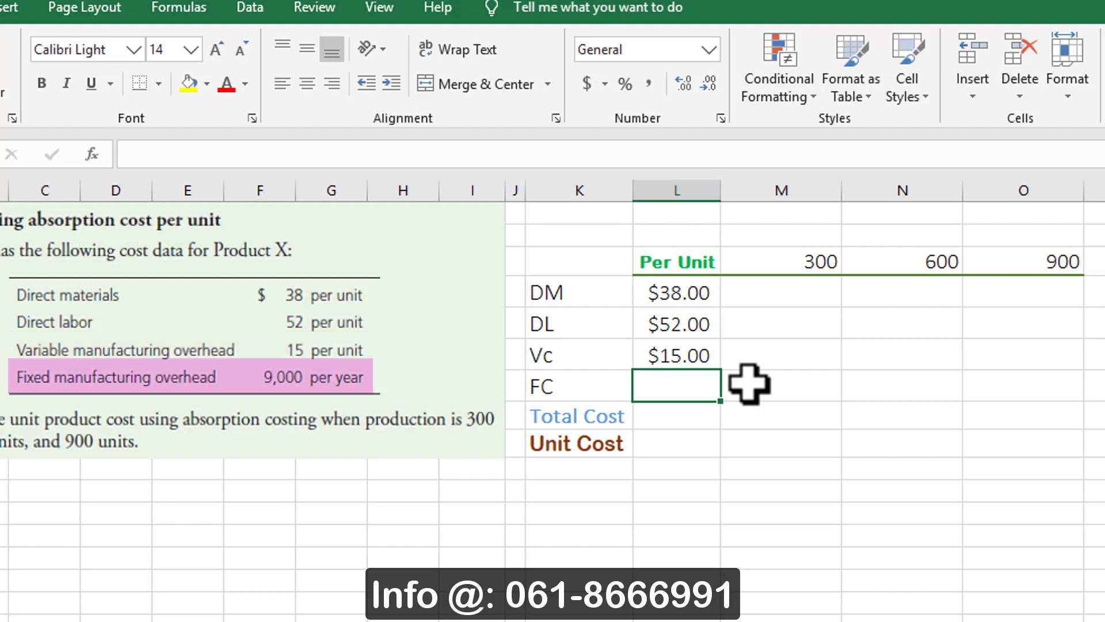
text(9000)
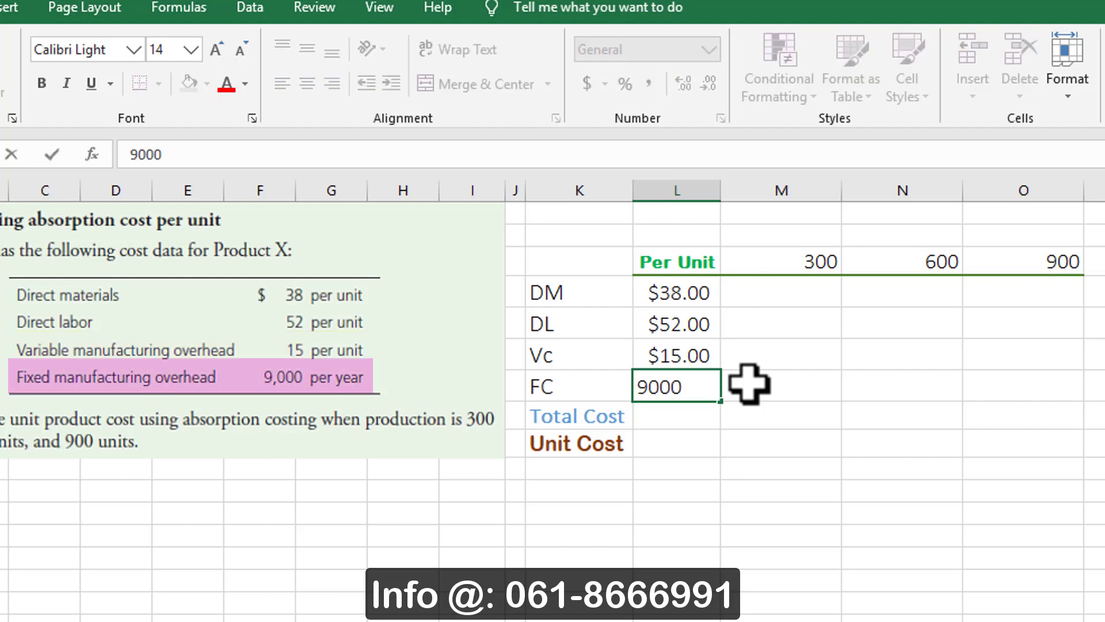
key(ctrl+Return)
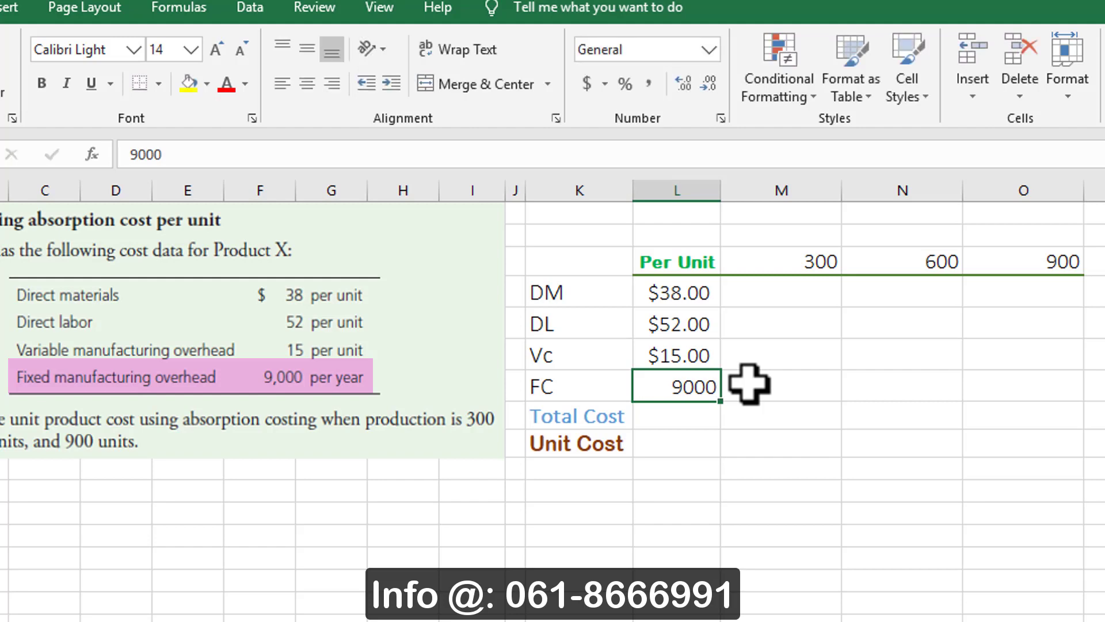
key(Delete)
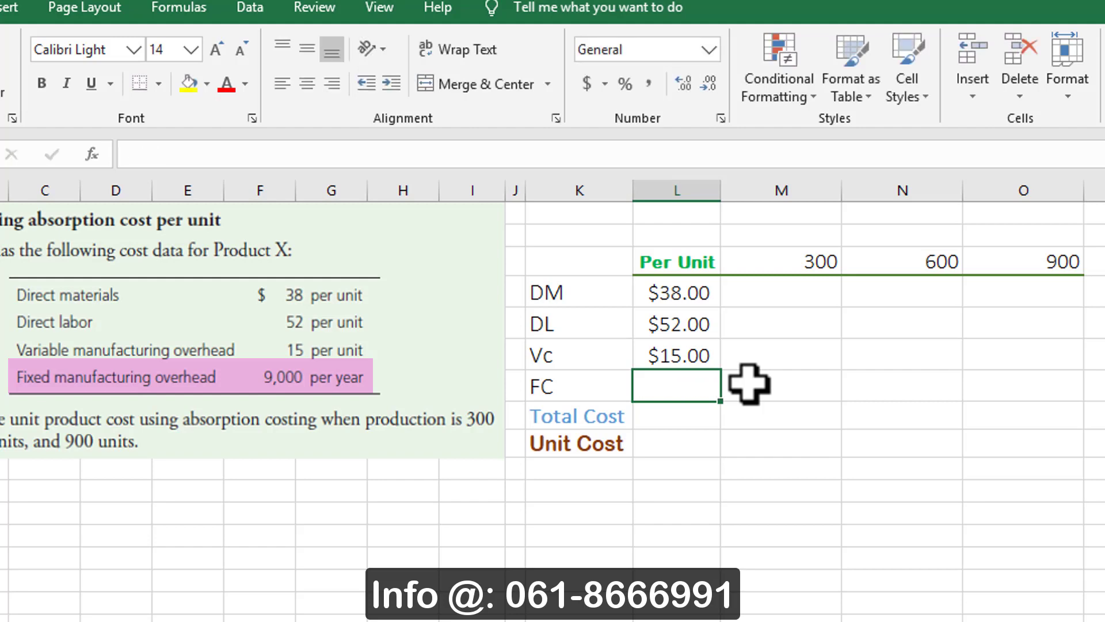
Examine how the DM, DL and Vc per-unit costs pair with the 300, 600 and 900 unit columns.
click(748, 384)
key(Up)
key(Up)
key(Up)
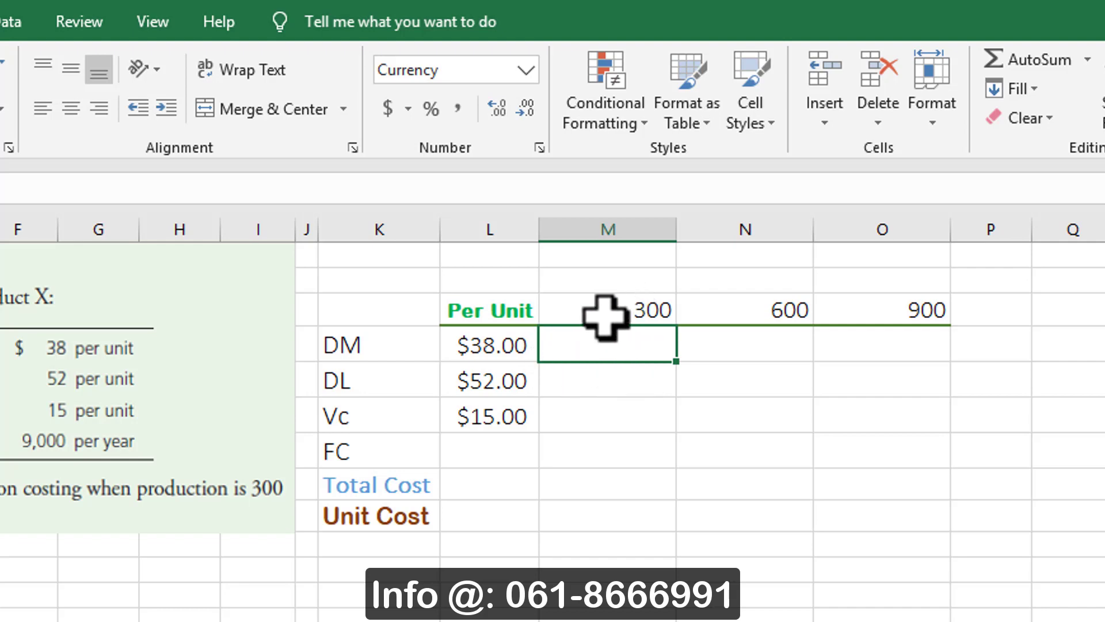
drag(605, 311, 598, 404)
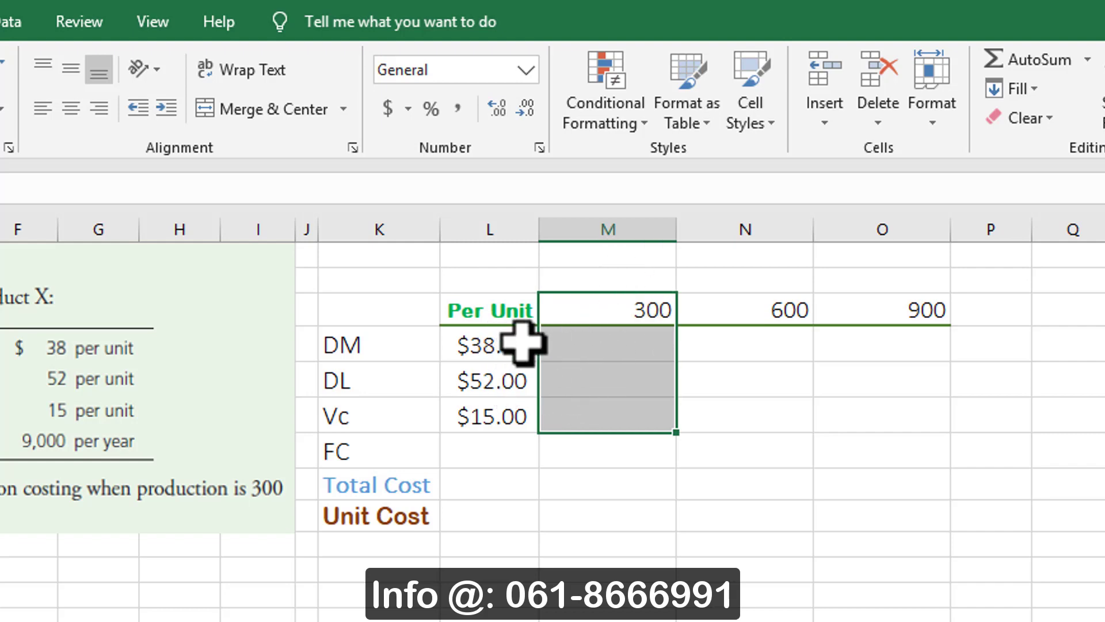
click(609, 345)
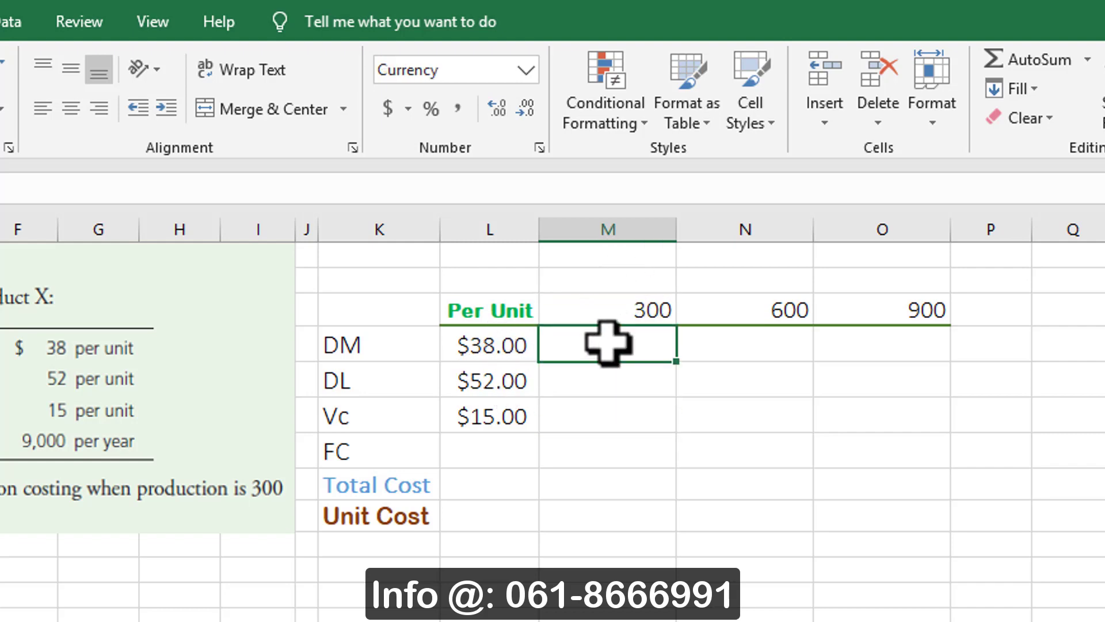
click(502, 381)
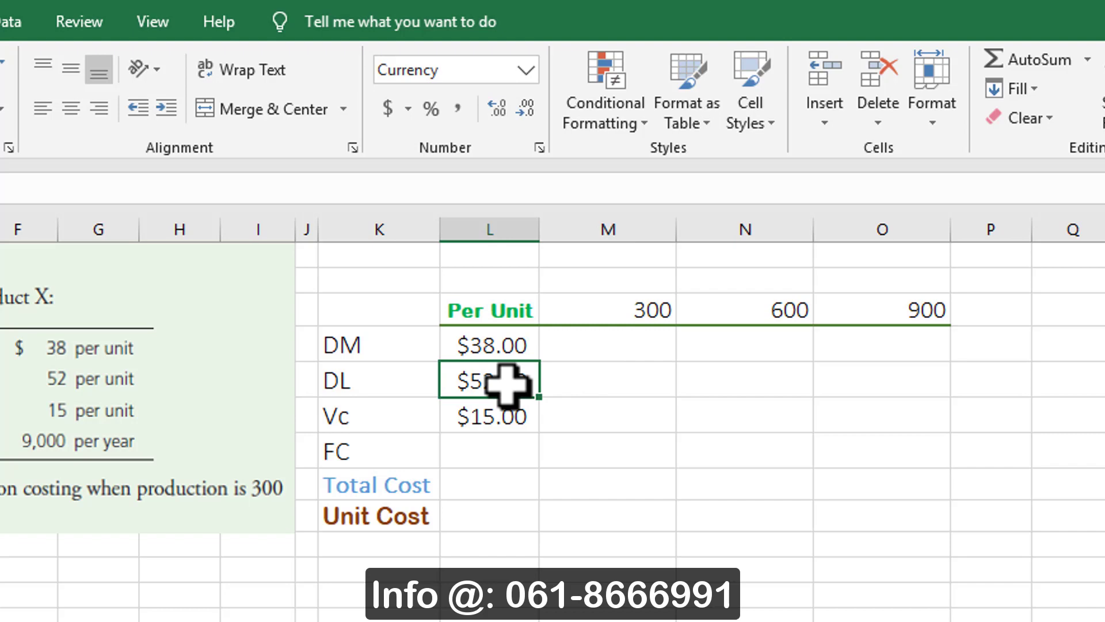
click(661, 305)
click(642, 345)
click(632, 382)
click(526, 420)
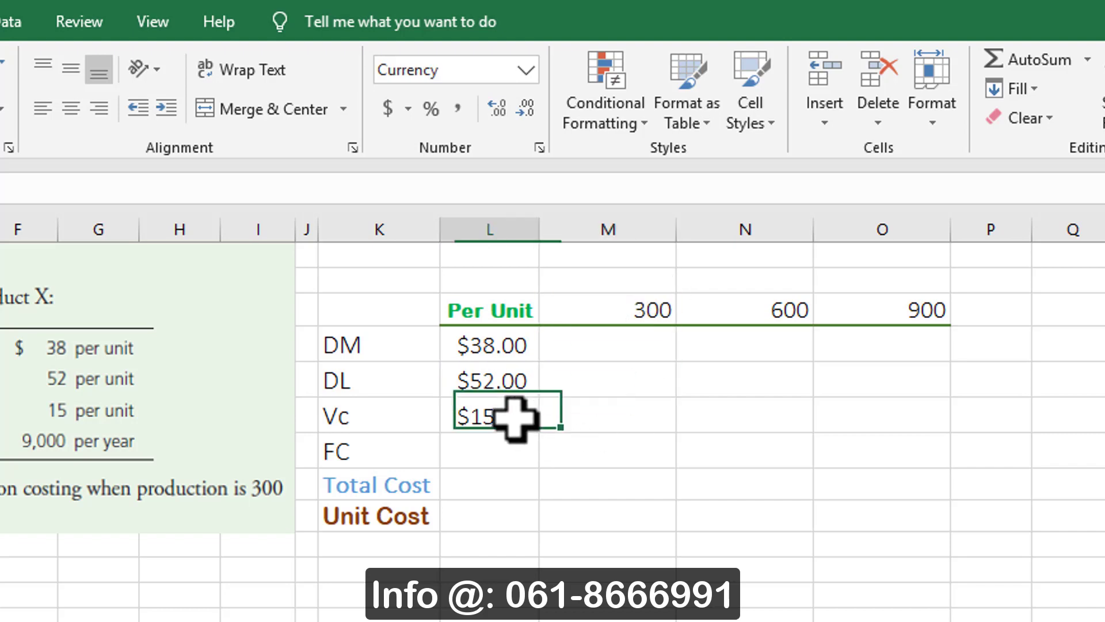
click(634, 311)
click(612, 414)
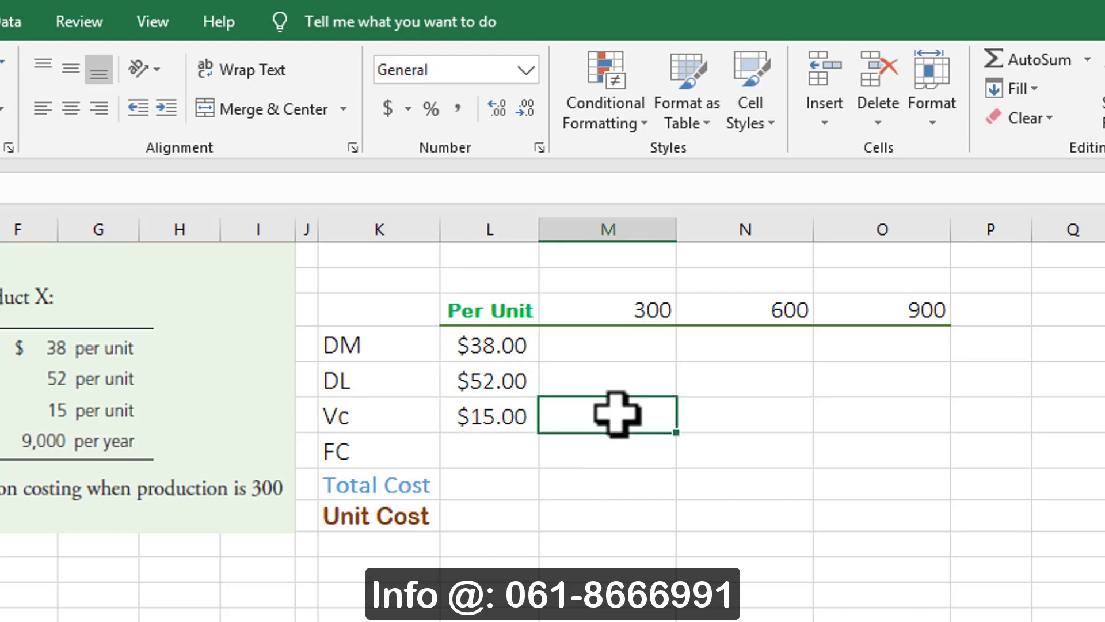
click(736, 340)
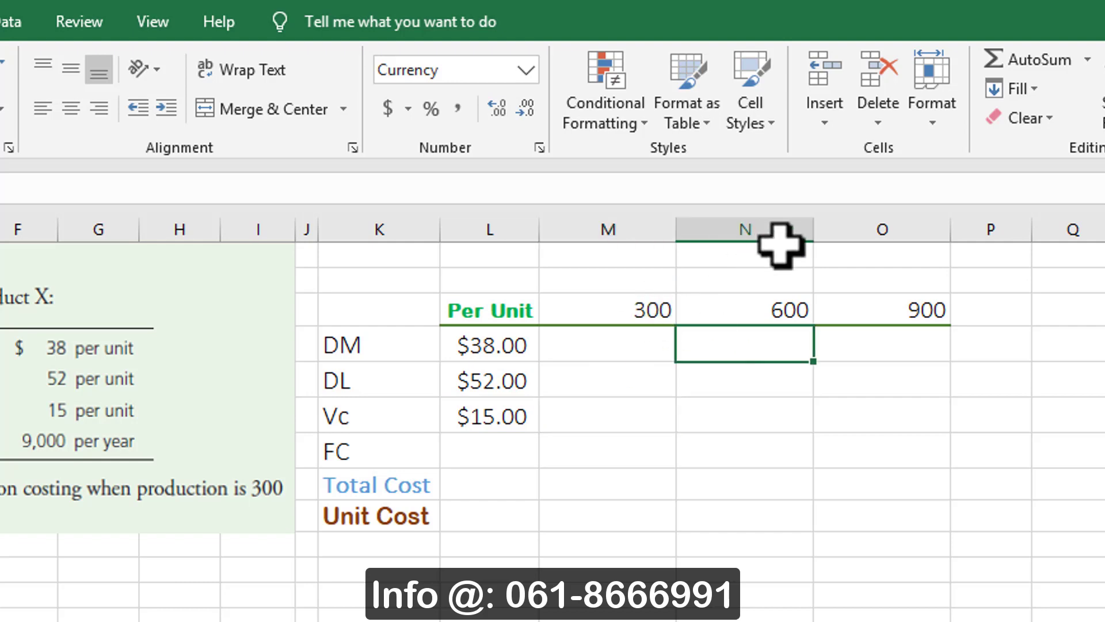
click(780, 311)
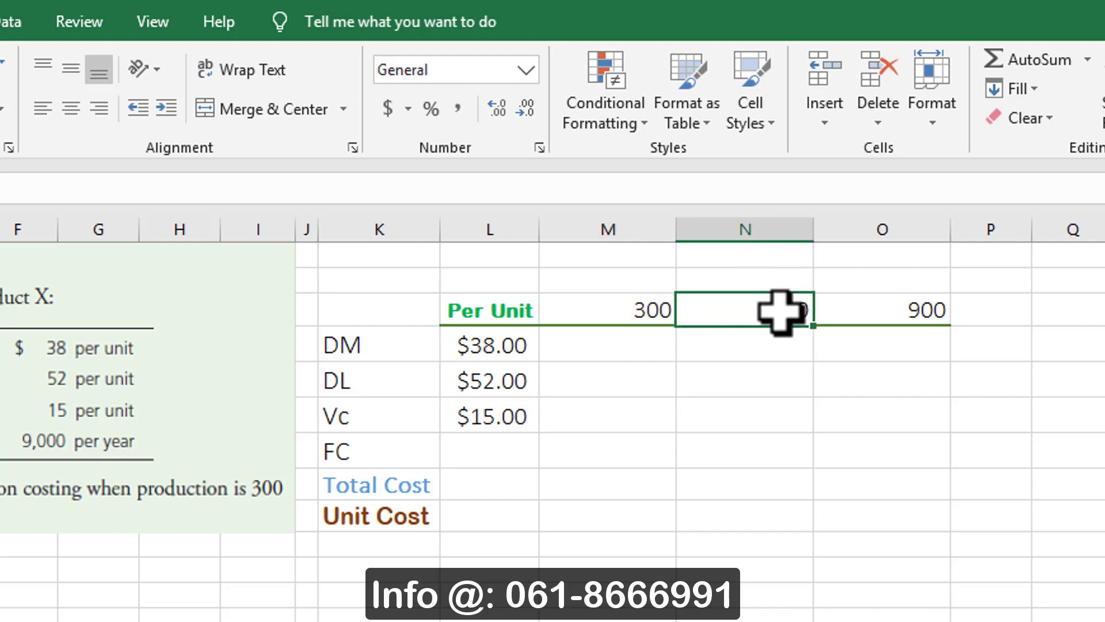
click(882, 317)
Begin the DM cost formula in cell M4 with a column-locked reference to the per-unit cost, =$L4.
click(615, 343)
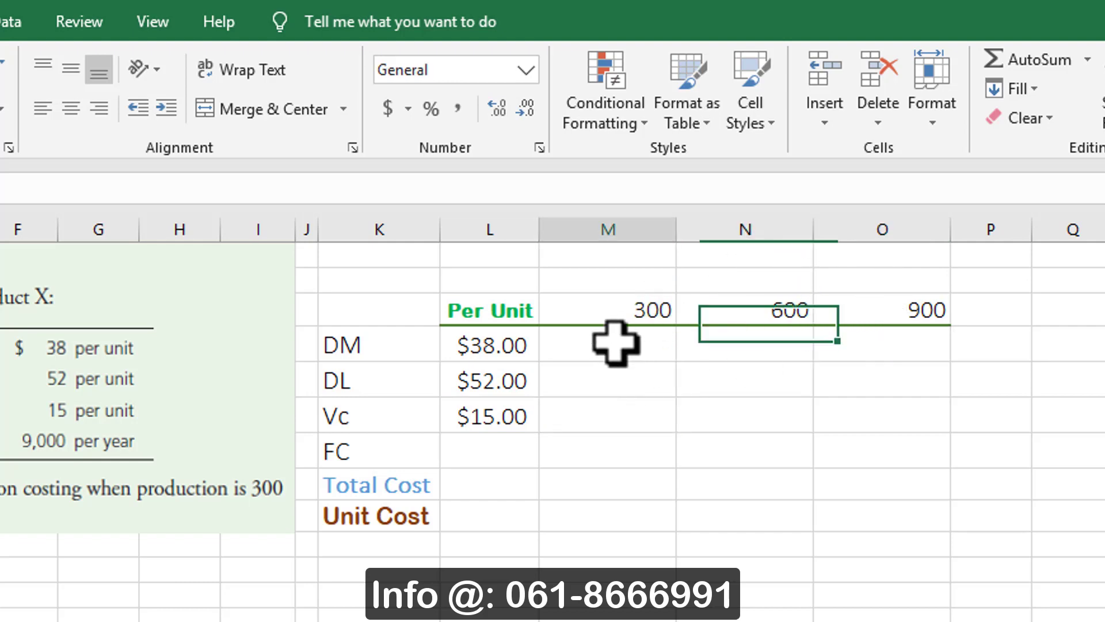
text(=)
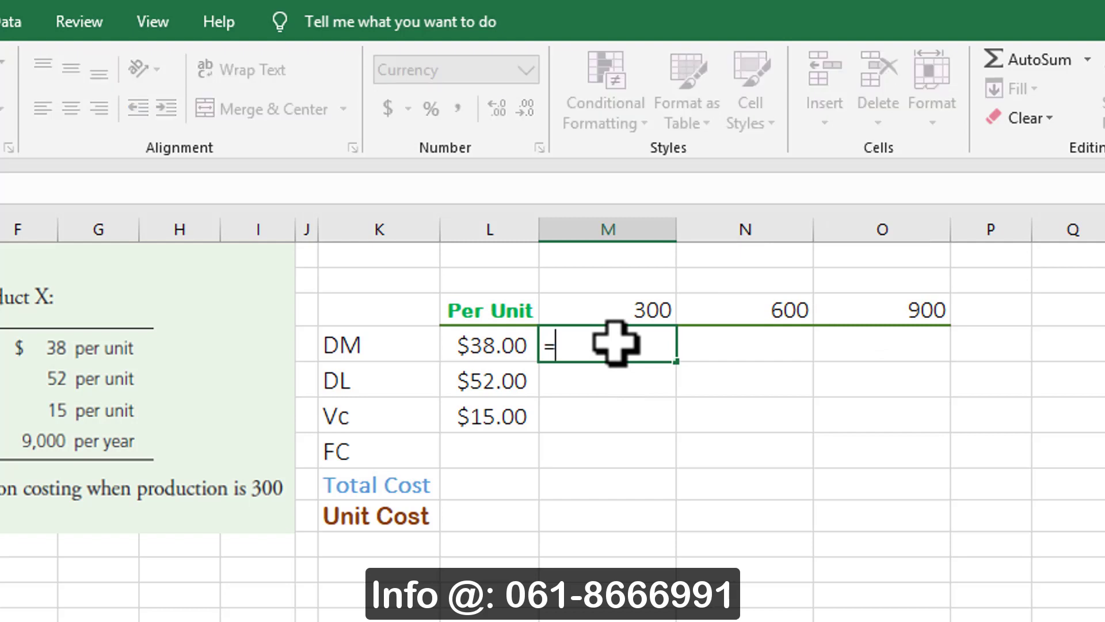
click(469, 344)
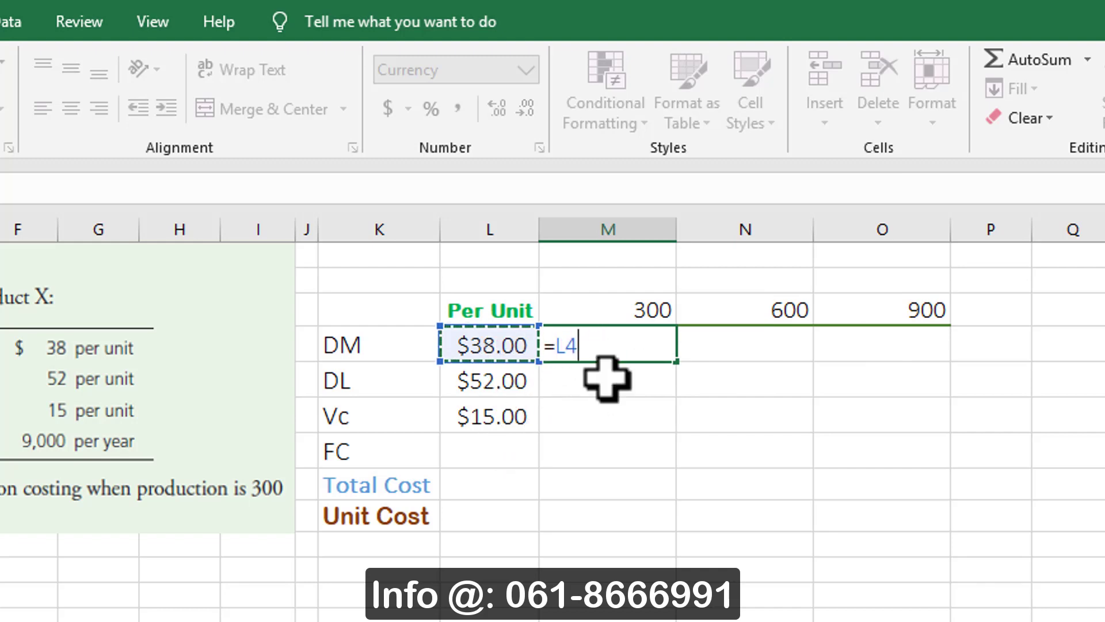
click(566, 345)
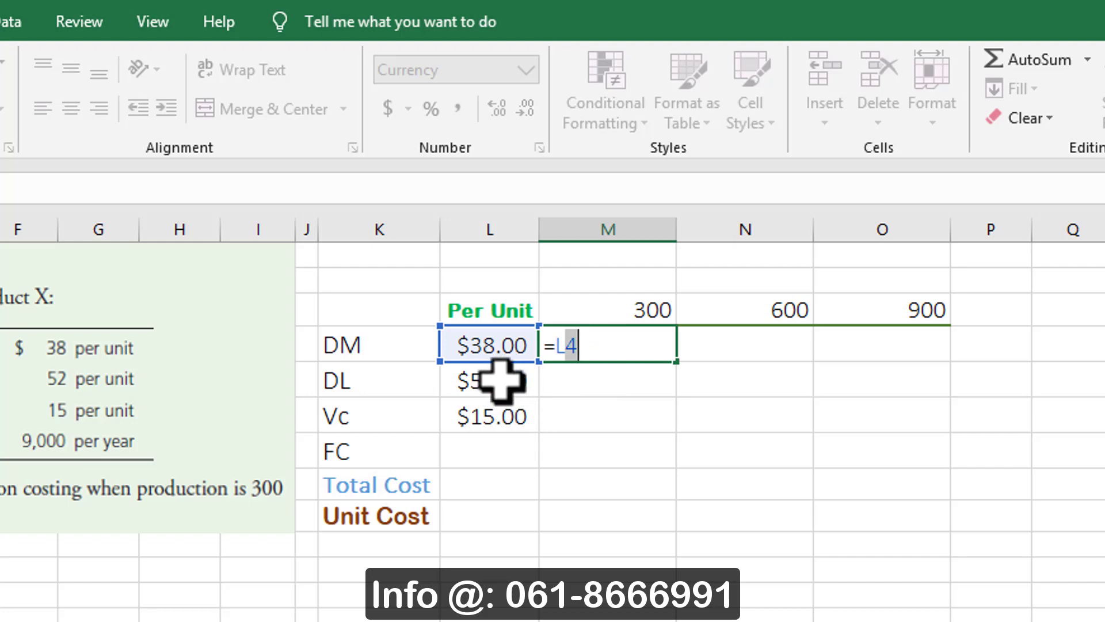
click(587, 334)
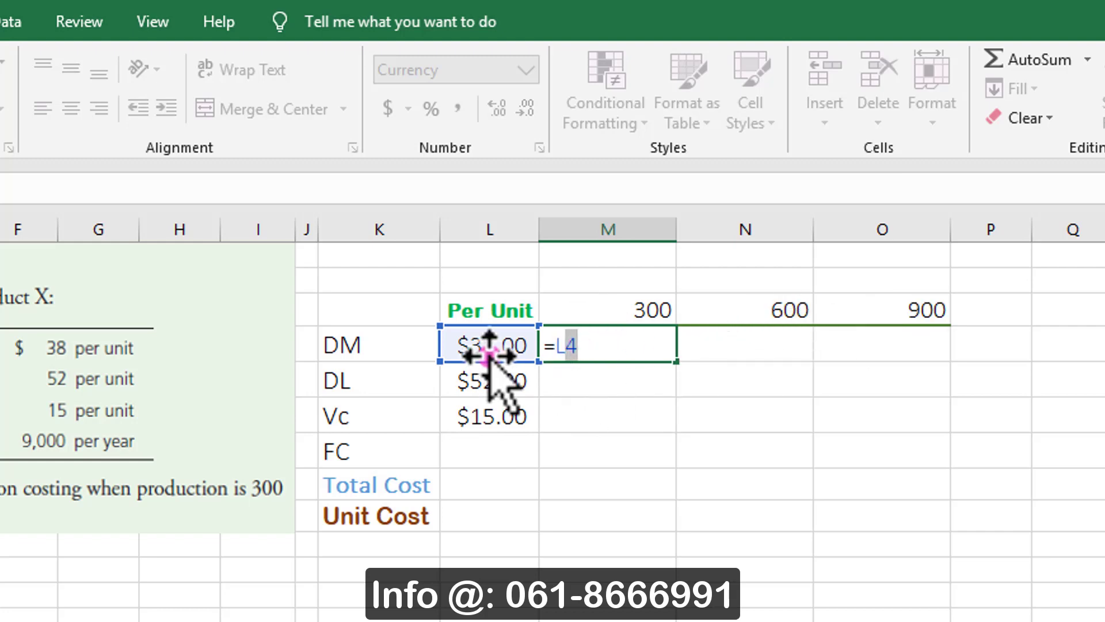
click(568, 356)
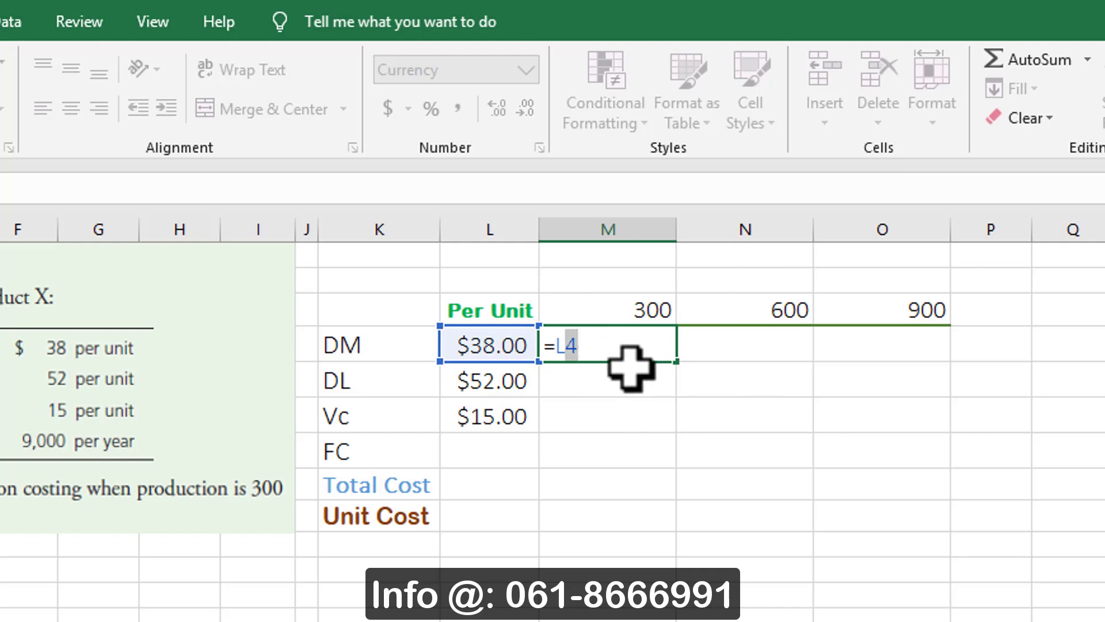
click(595, 345)
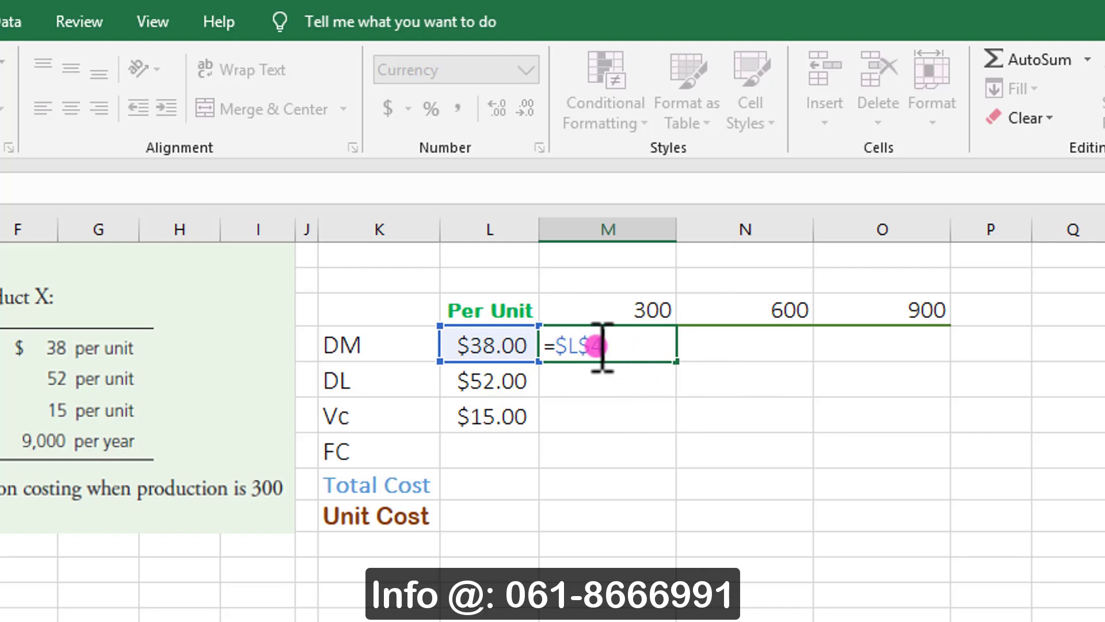
key(F4)
key(F4)
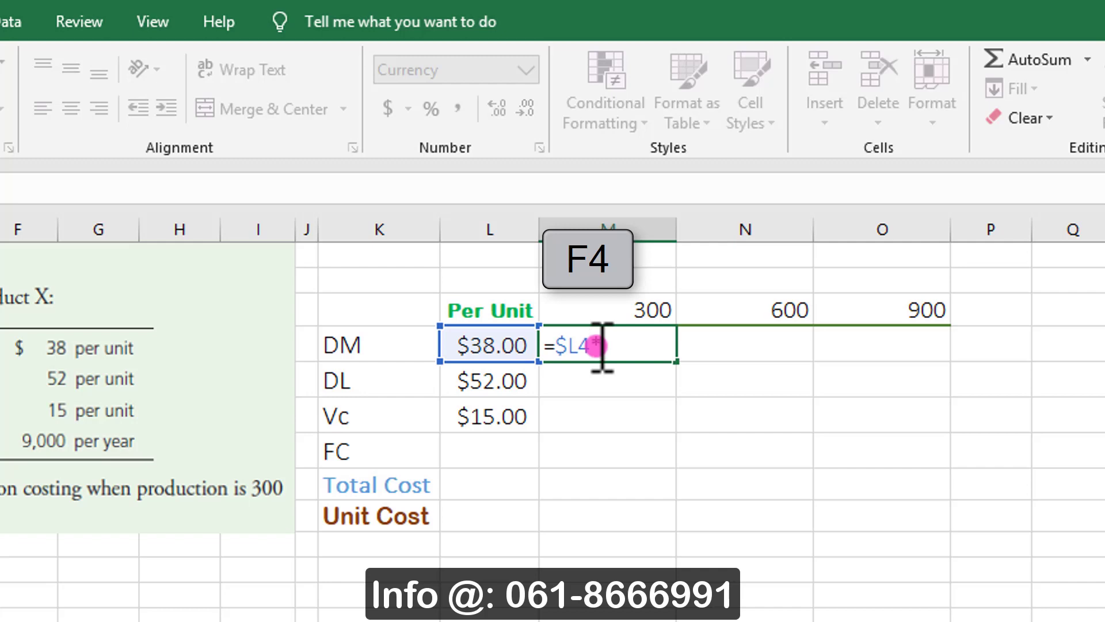
Complete the M4 formula by multiplying by the row-locked production volume, giving =$L4*M$3.
text(*)
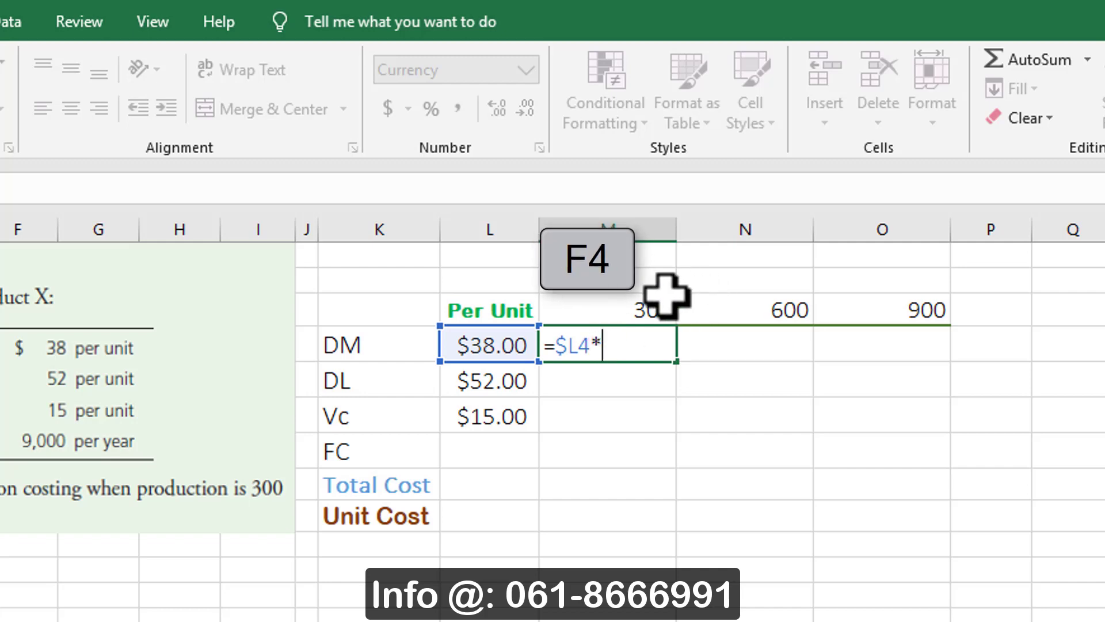
click(628, 311)
click(601, 358)
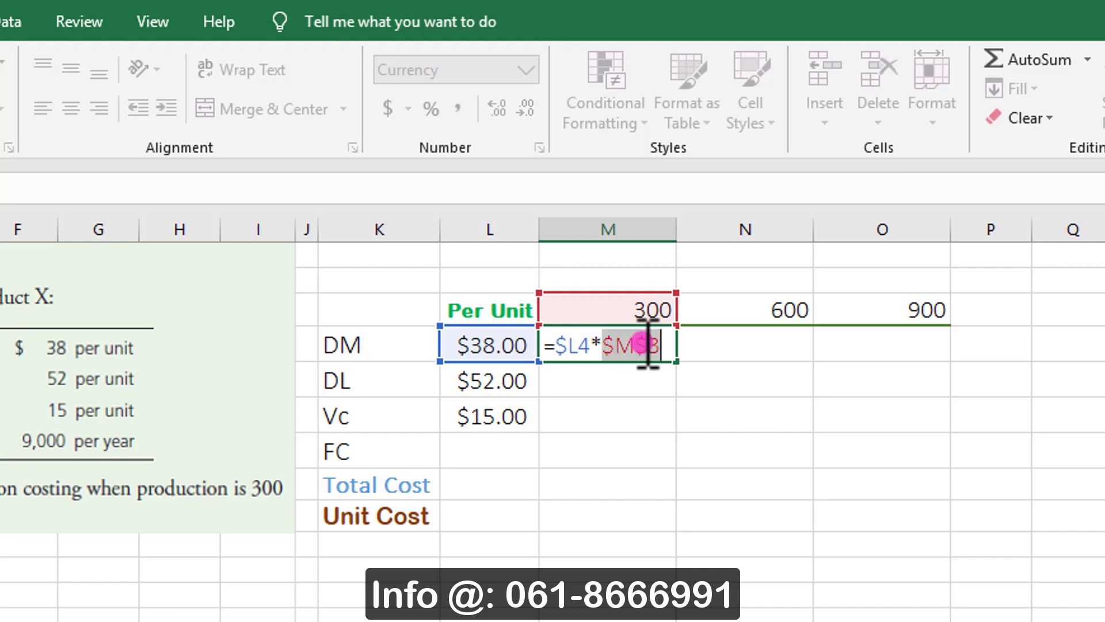
key(F4)
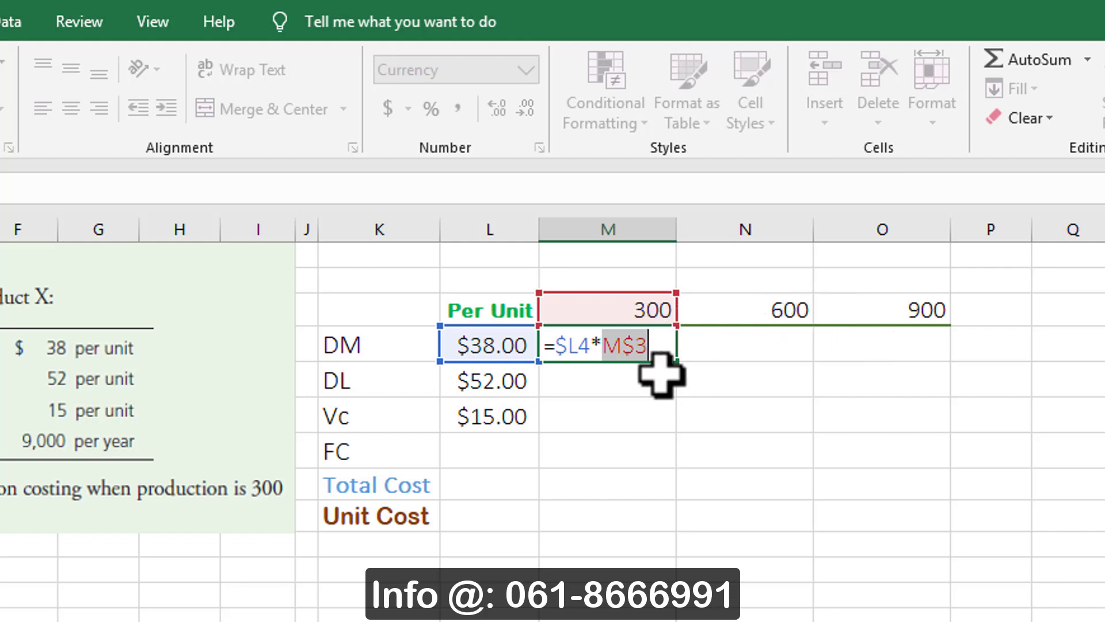
key(ctrl+Return)
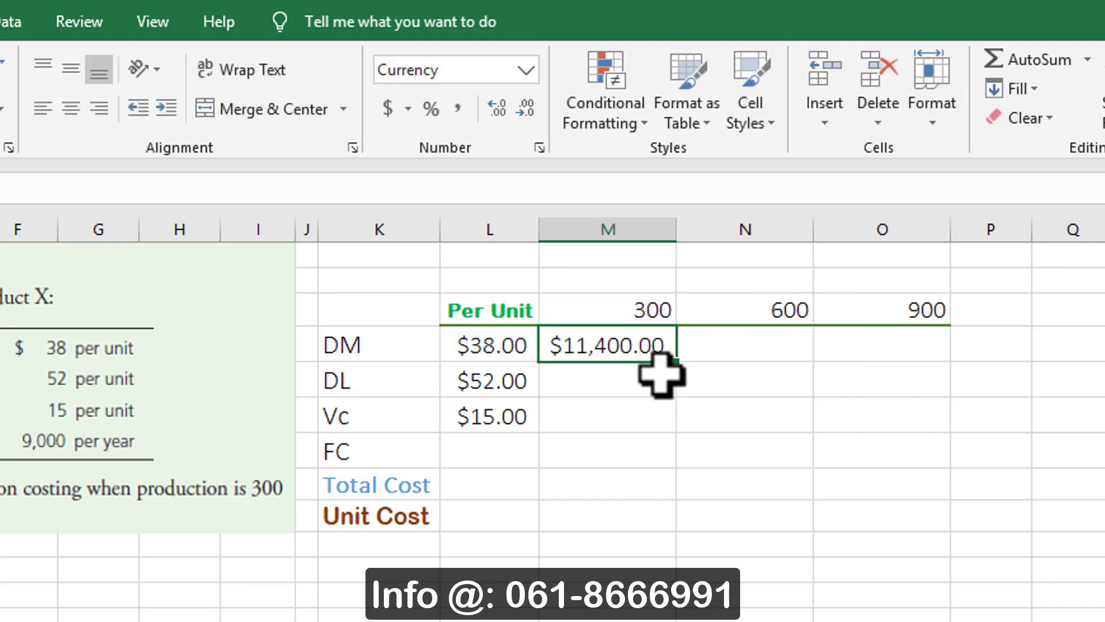
Fill the M4 formula down to the Vc row and across to the 900-unit column, and check the formula in O6.
drag(681, 364, 666, 422)
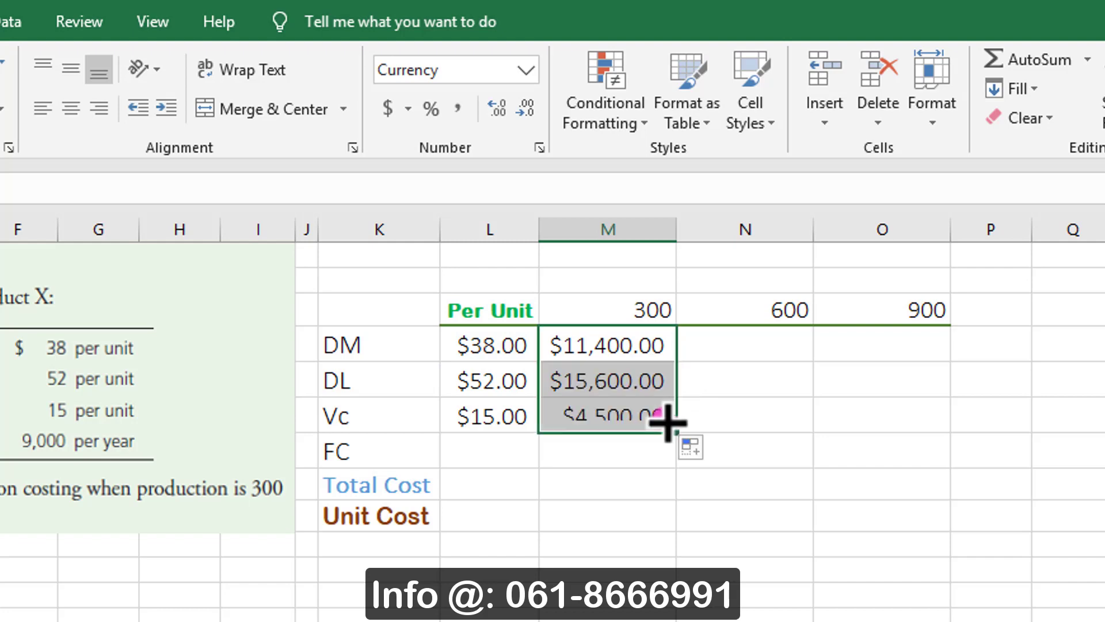
drag(787, 433, 906, 426)
double_click(917, 419)
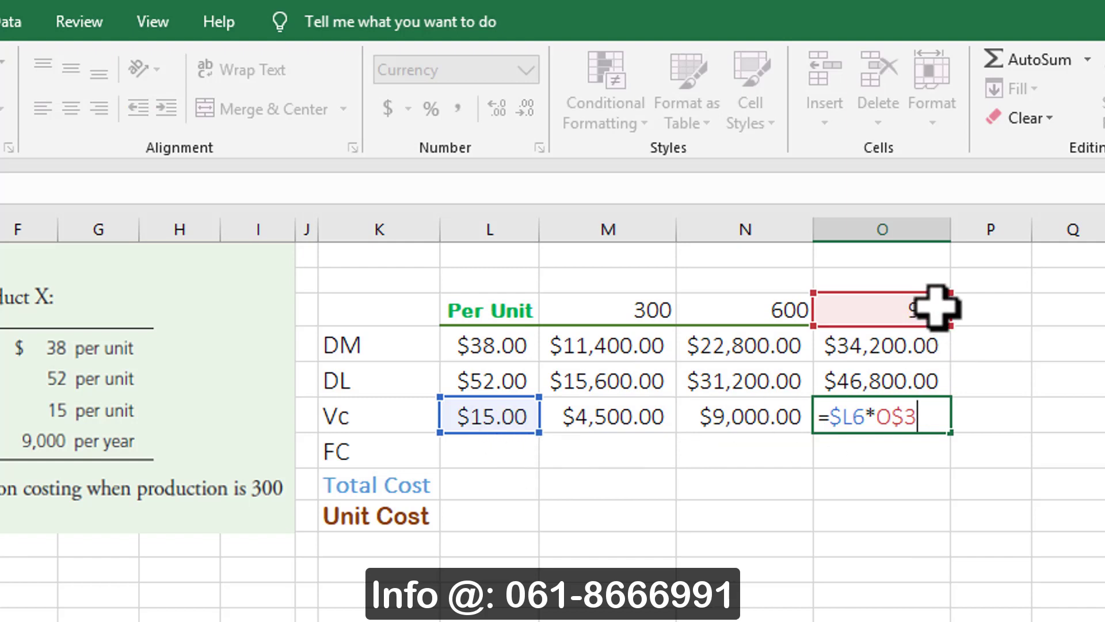
key(ctrl+Return)
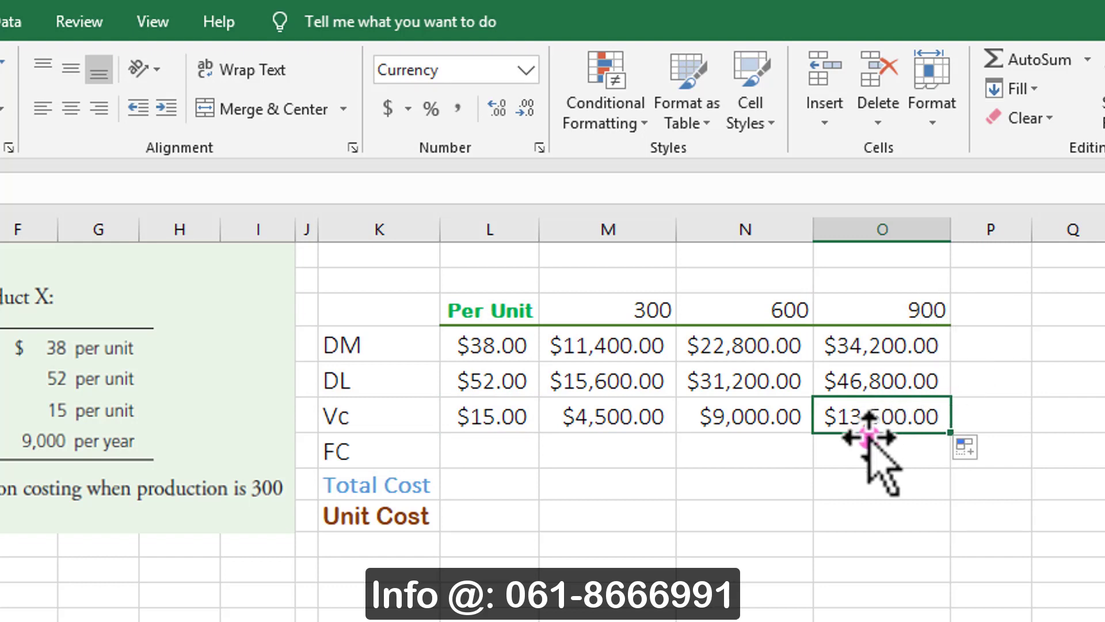
Enter the fixed cost of 9000 in the FC row for all three production volumes, M7:O7.
click(695, 444)
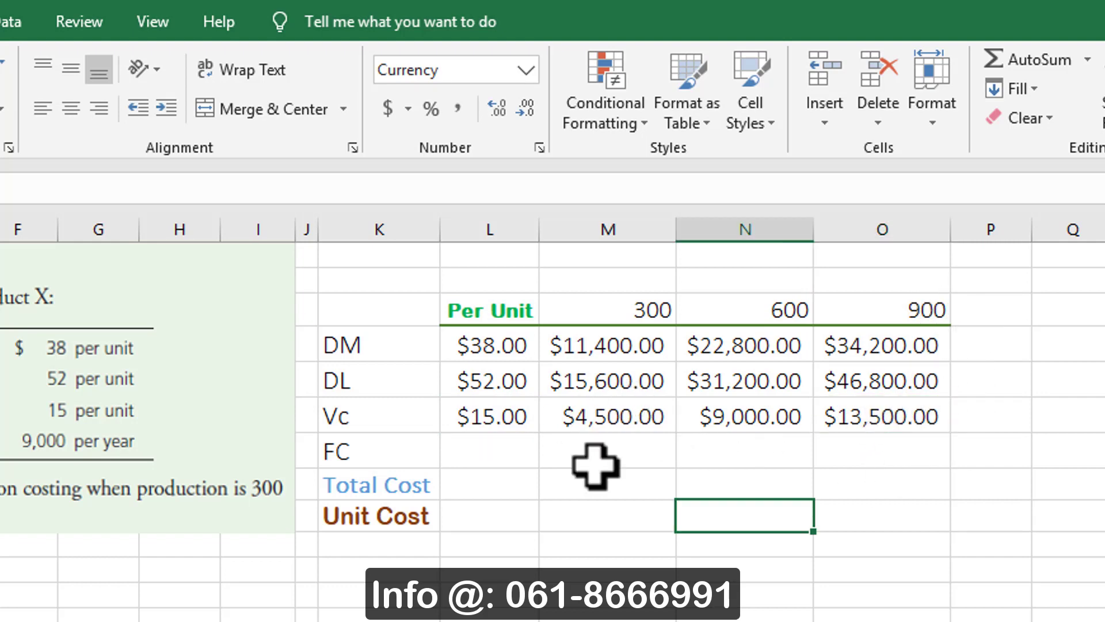
click(594, 455)
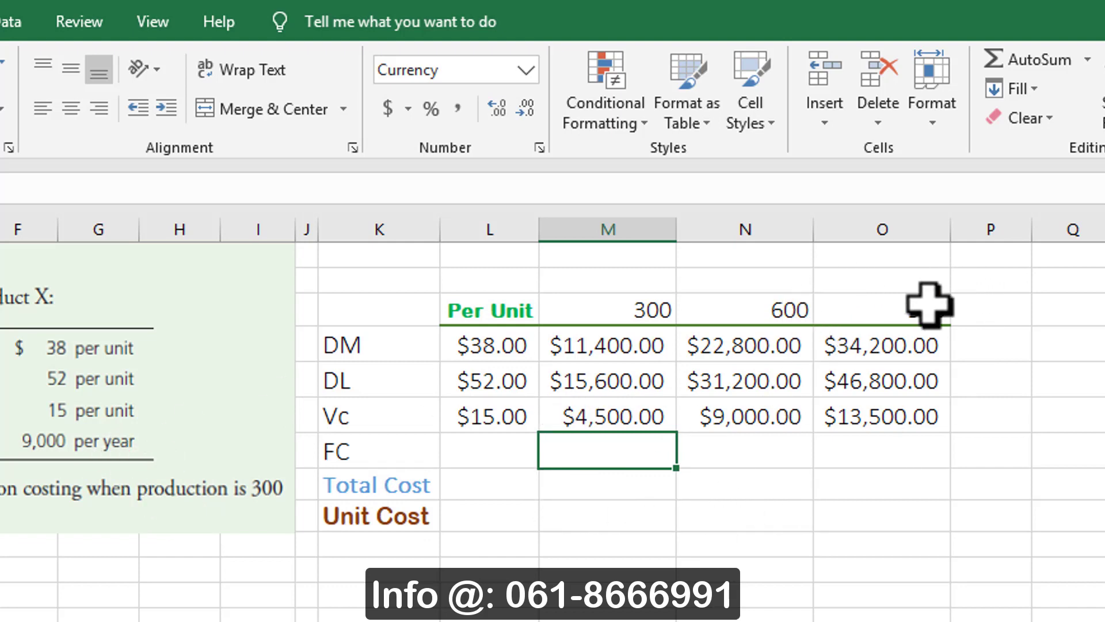
drag(616, 451, 936, 444)
text(9000)
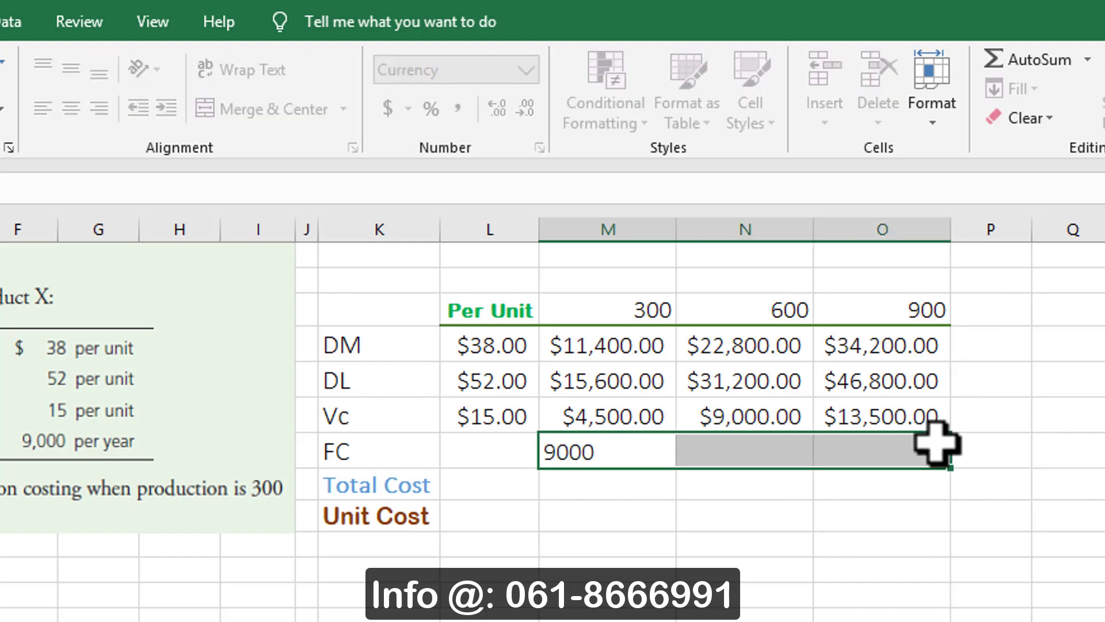
key(ctrl+Return)
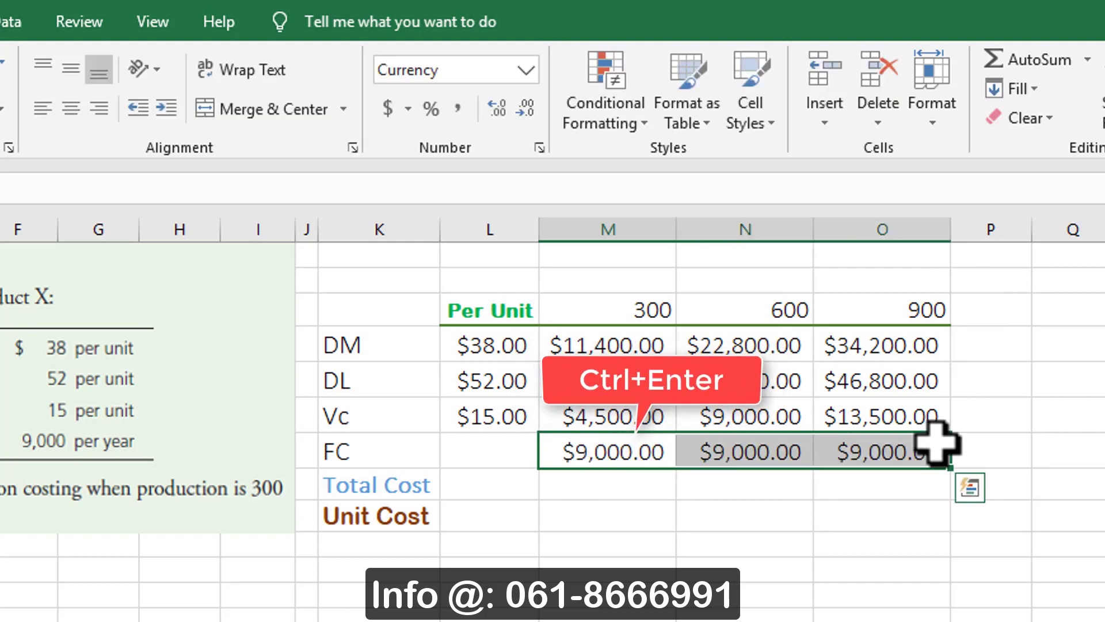
Calculate Total Cost in M8 with =SUM(M4:M7) and fill it across to O8, fitting column O to its contents.
click(610, 496)
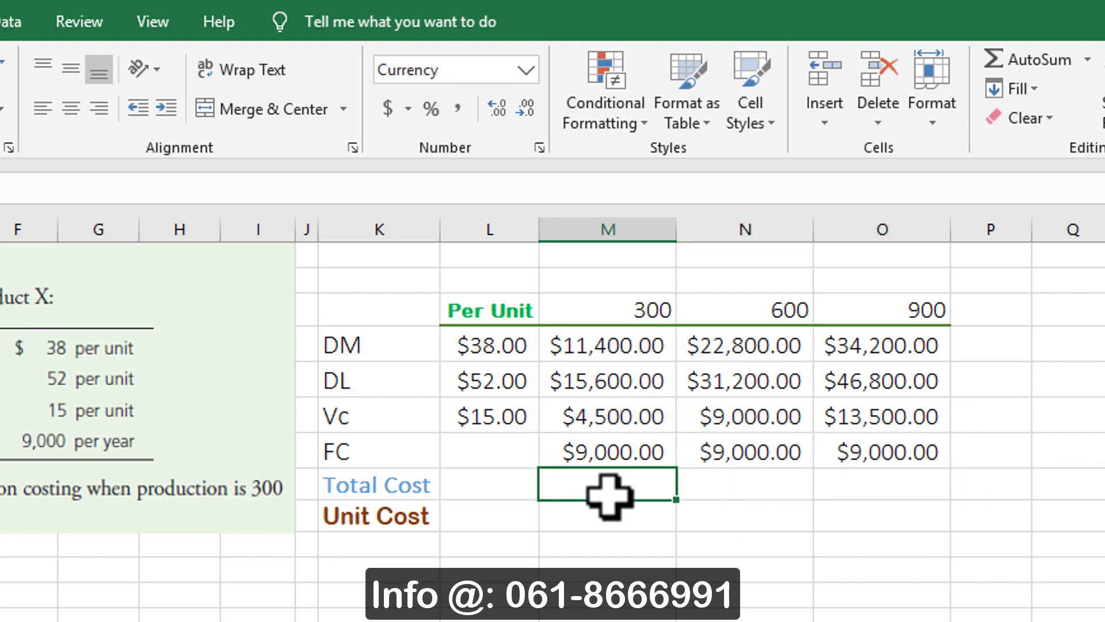
text(=sum)
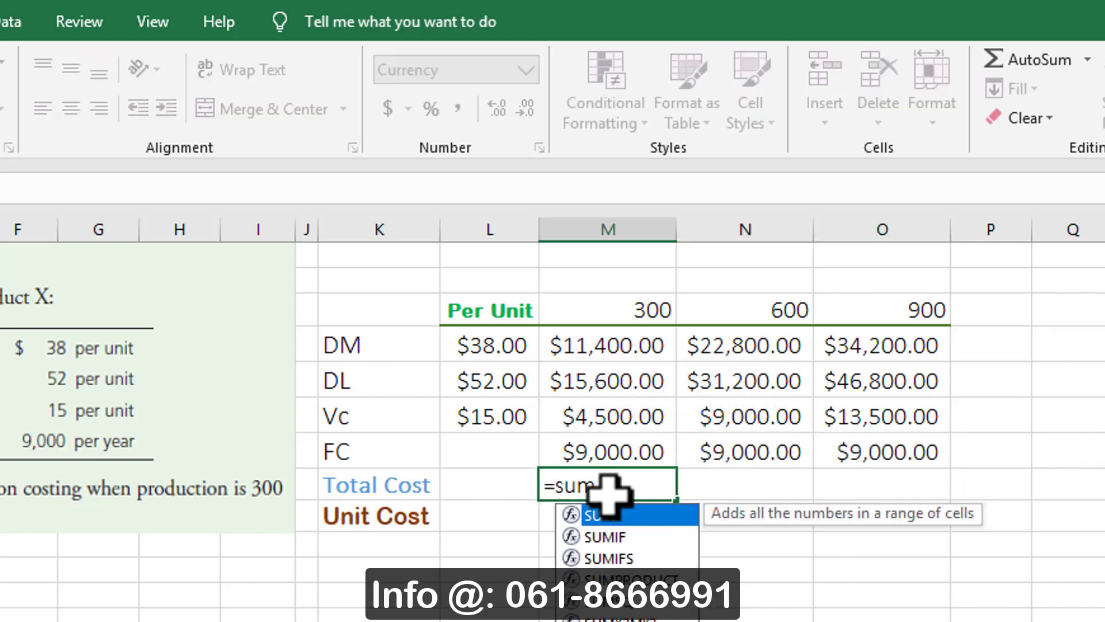
text(()
drag(585, 348, 587, 443)
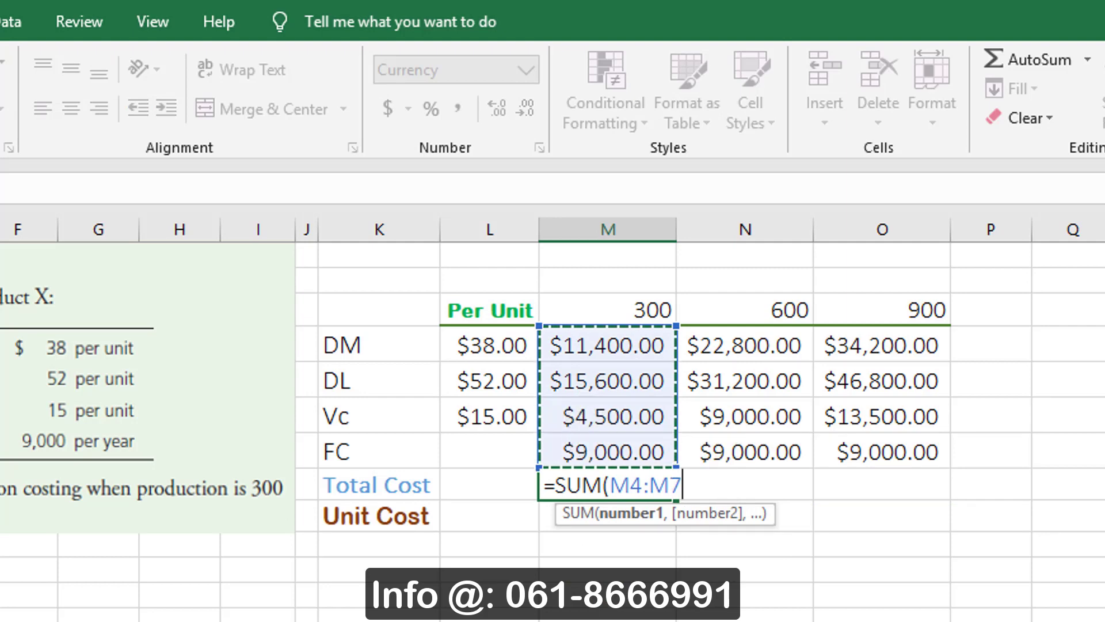
text())
key(ctrl+Return)
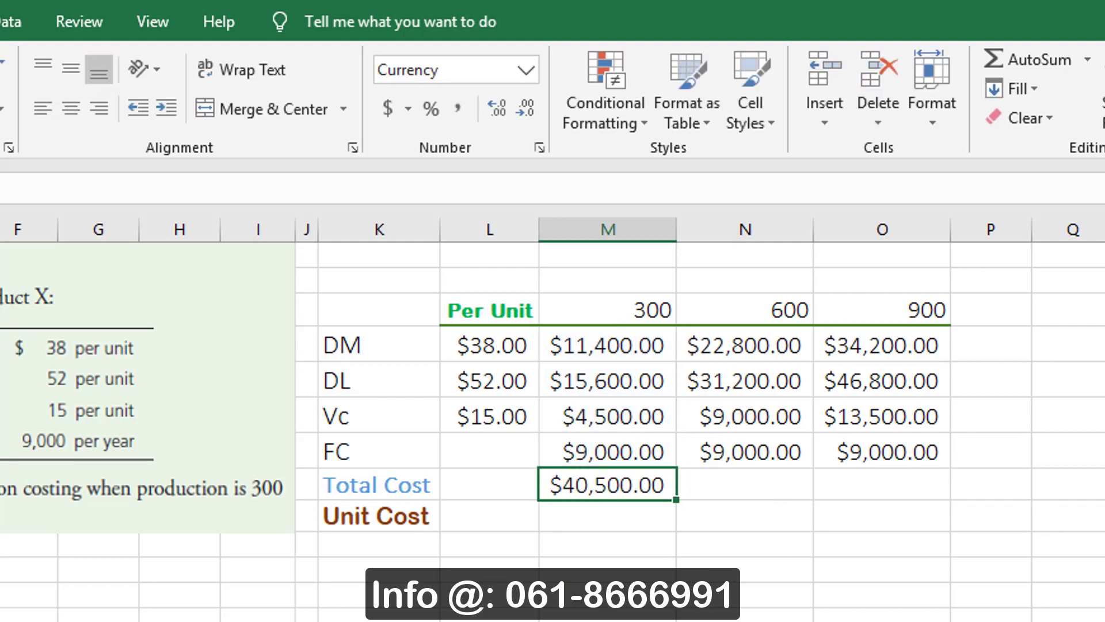
drag(680, 499, 917, 494)
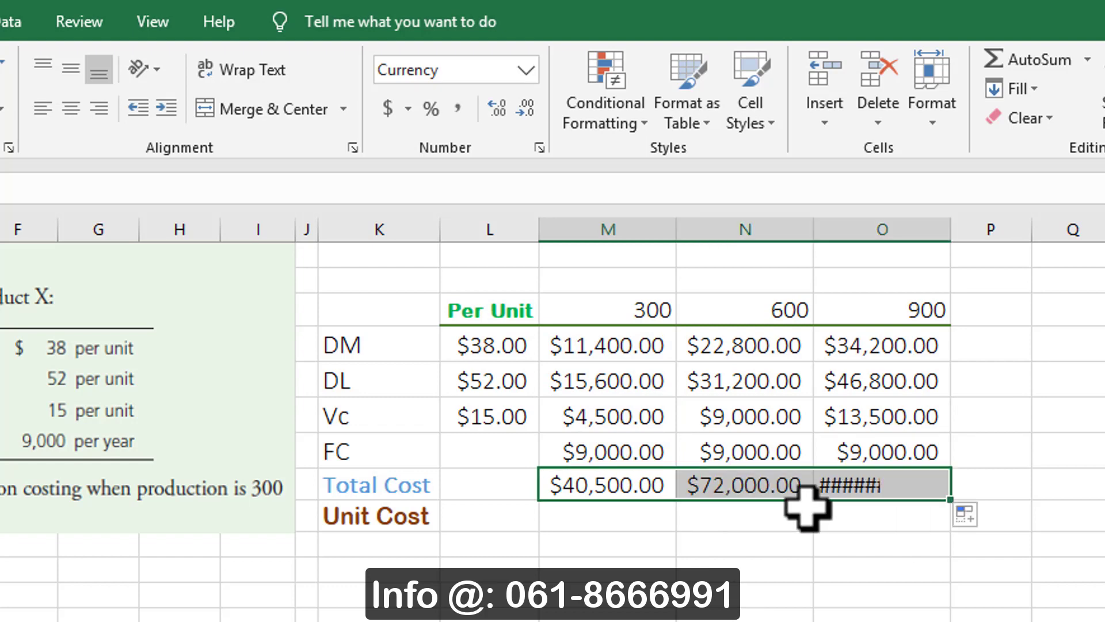
double_click(950, 228)
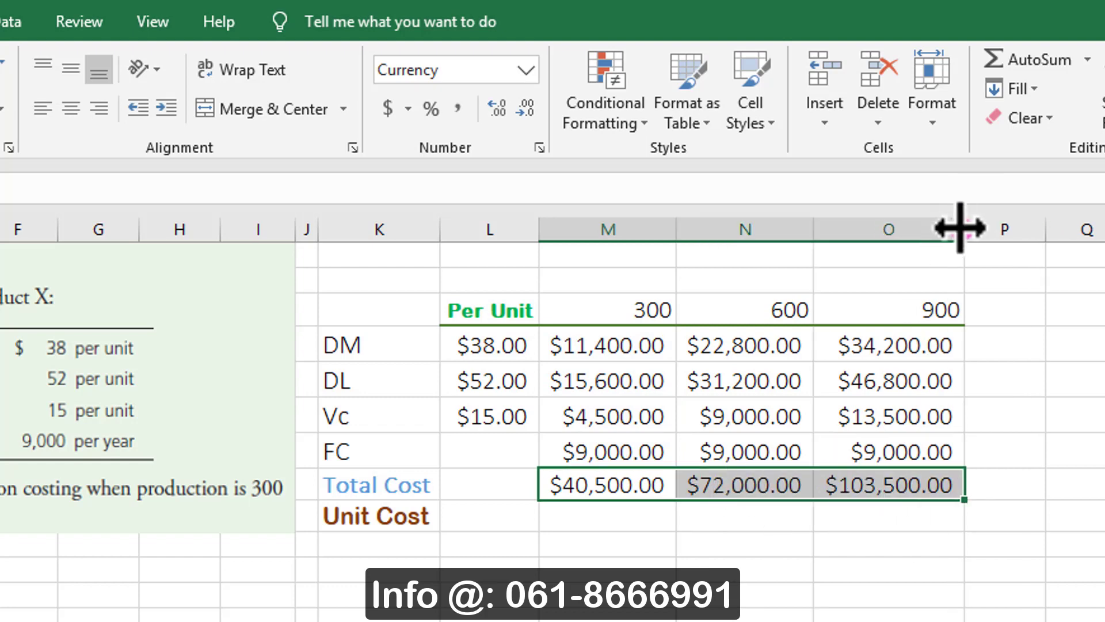
Calculate Unit Cost in M9 by dividing total cost by production volume, =M8/M3, and fill it across to O9.
click(649, 521)
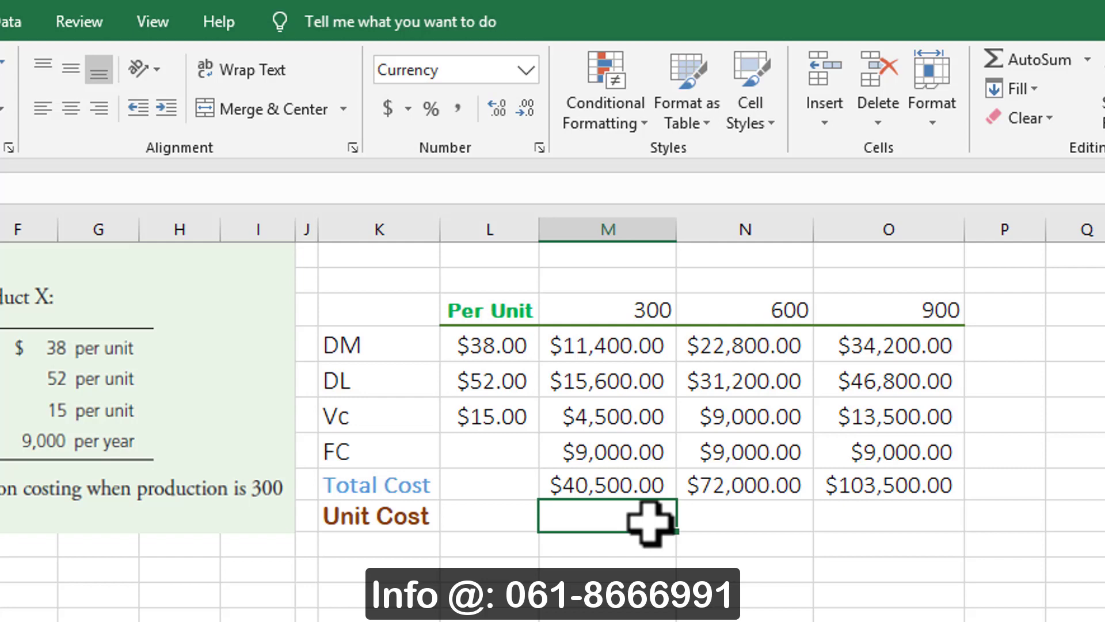
text(=)
key(Up)
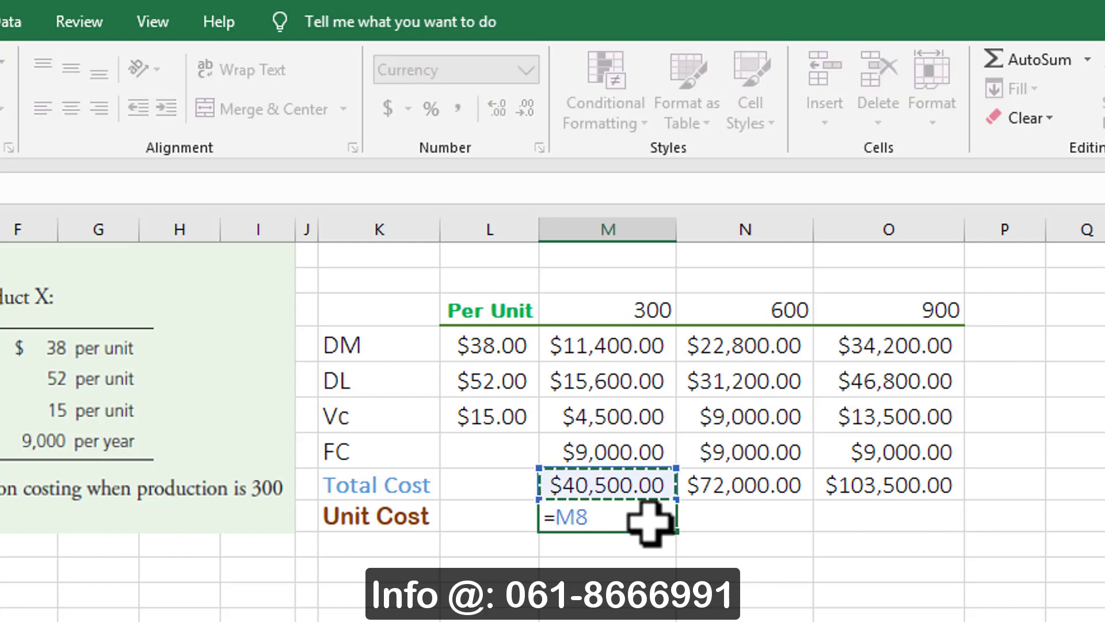
text(/)
key(Up)
key(Up)
key(Up)
key(Up)
key(Up)
key(Up)
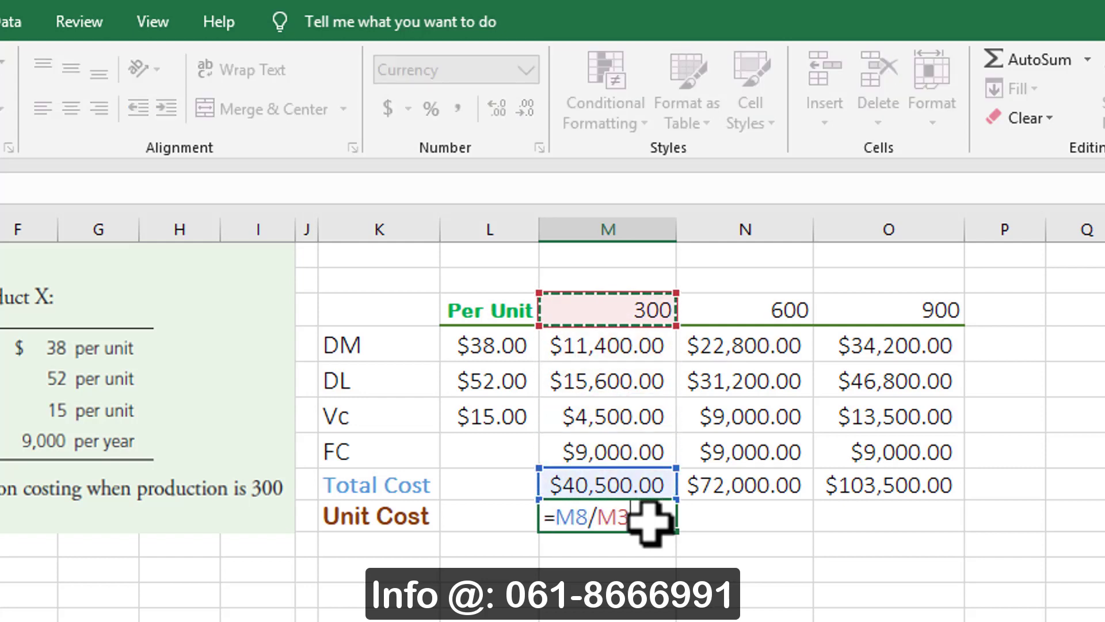
key(ctrl+Return)
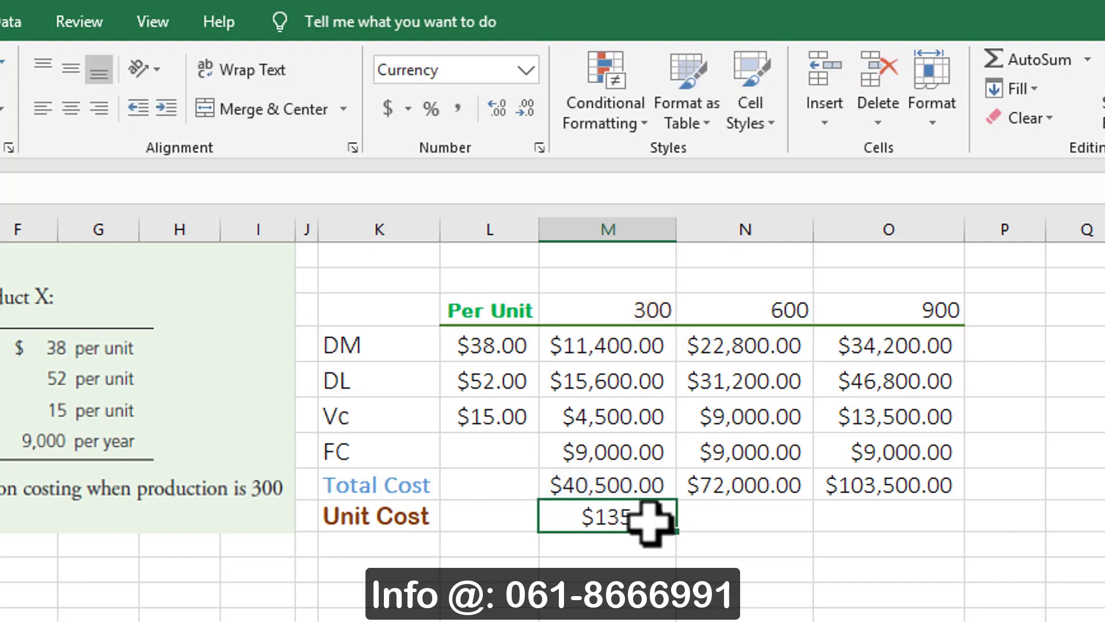
drag(677, 529, 908, 513)
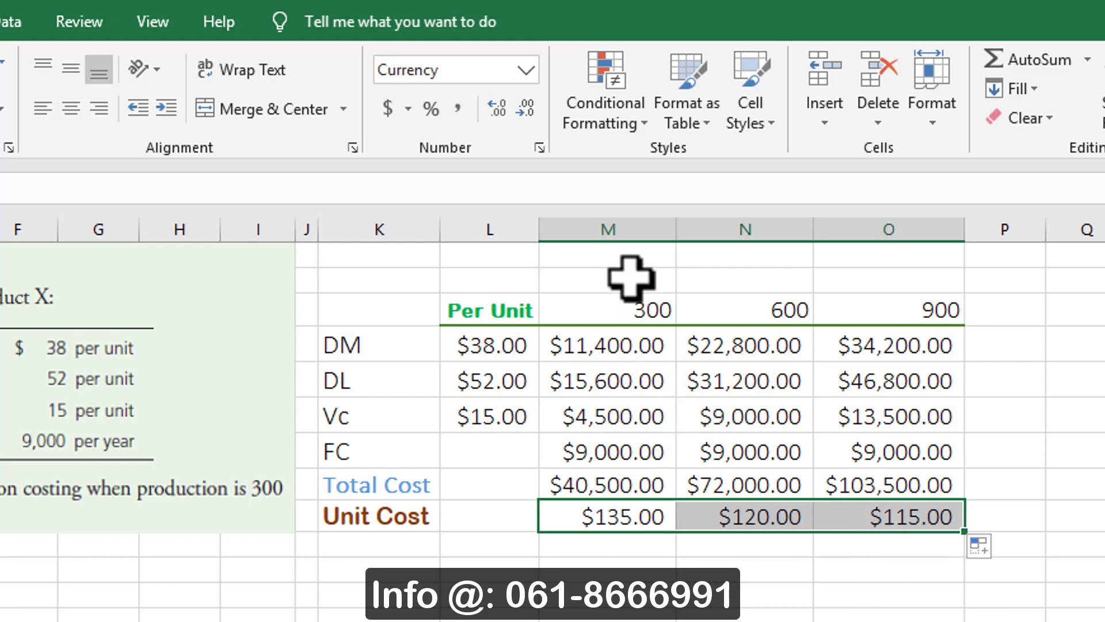
Compare the unit costs at 300, 600 and 900 units against the FC row amounts.
click(631, 300)
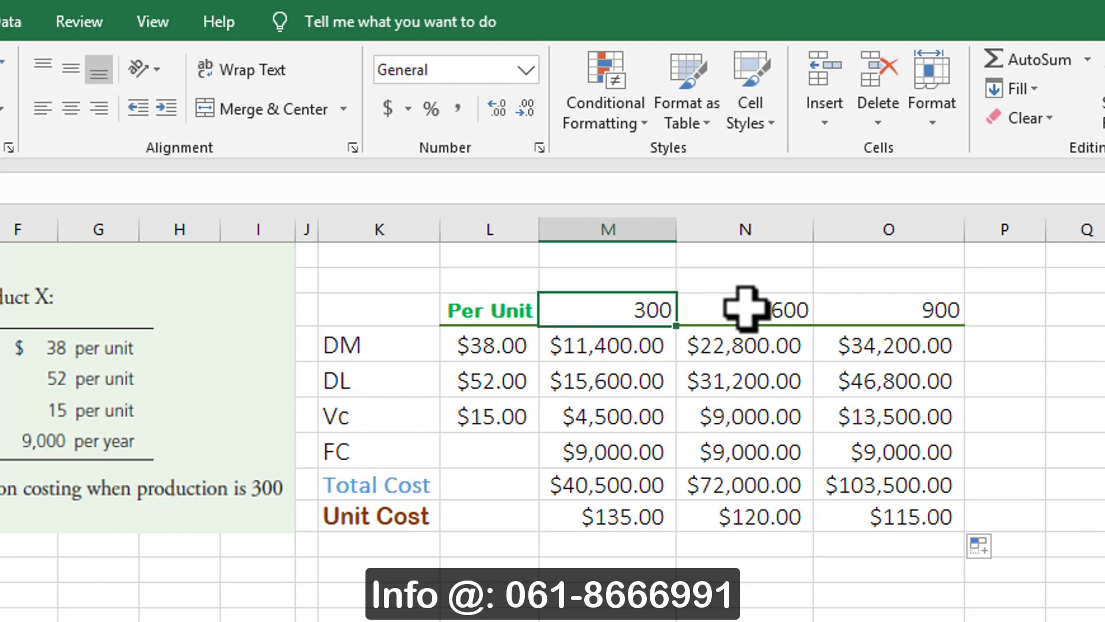
click(643, 516)
click(734, 510)
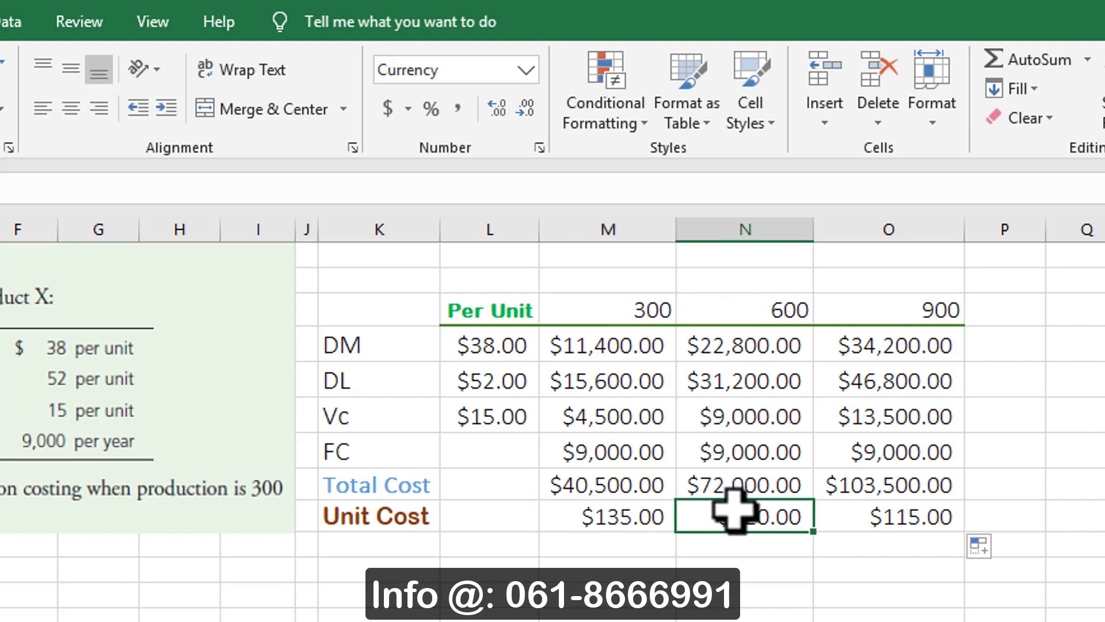
drag(634, 455, 872, 443)
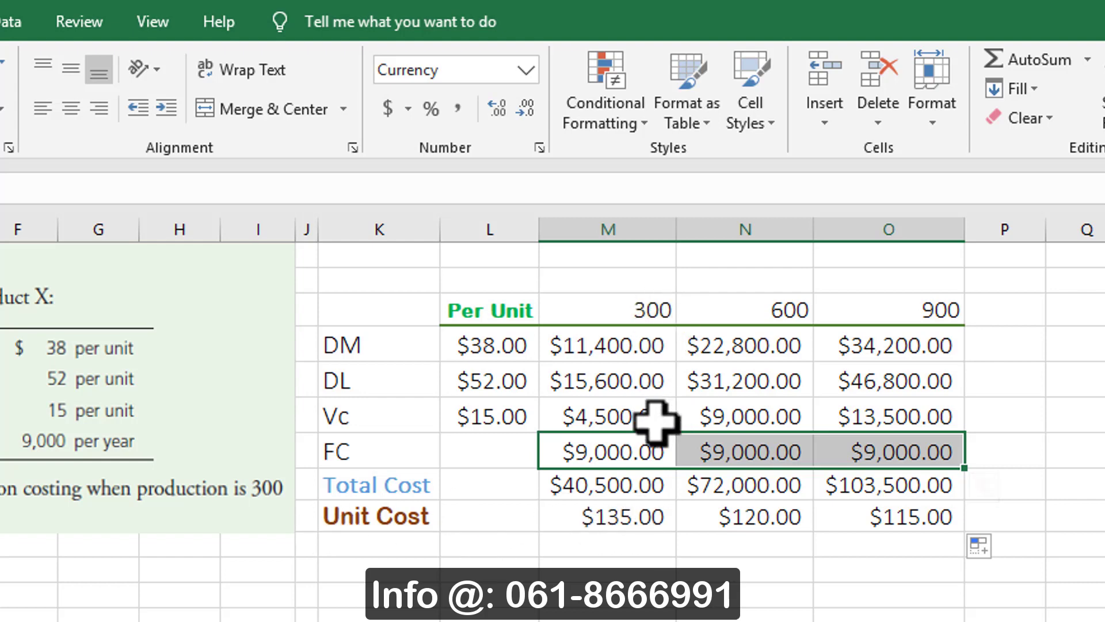
click(608, 517)
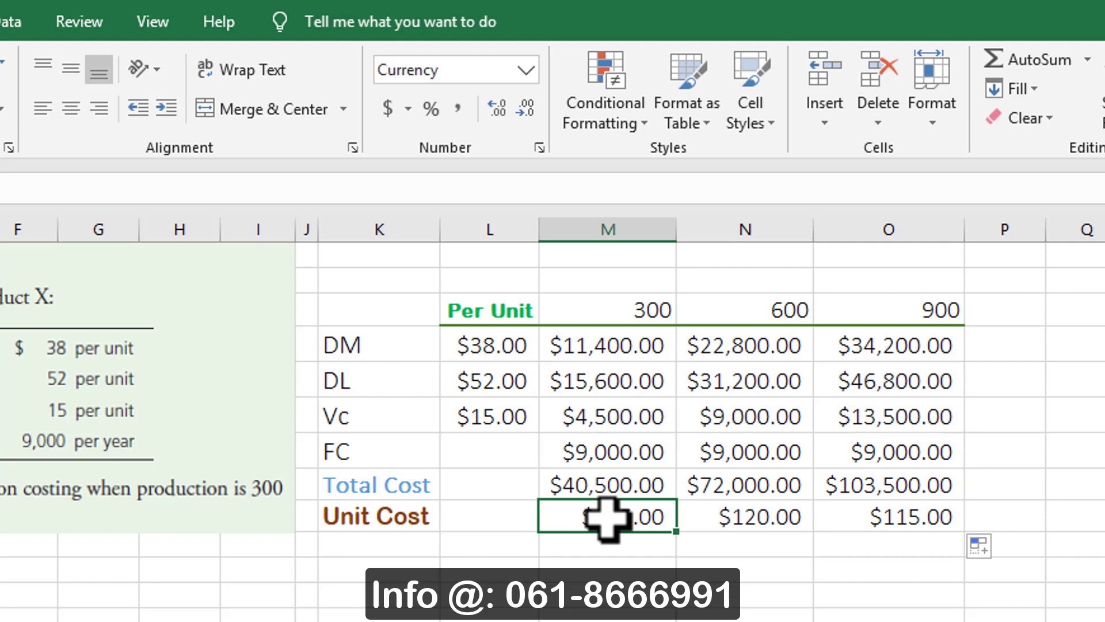
click(776, 308)
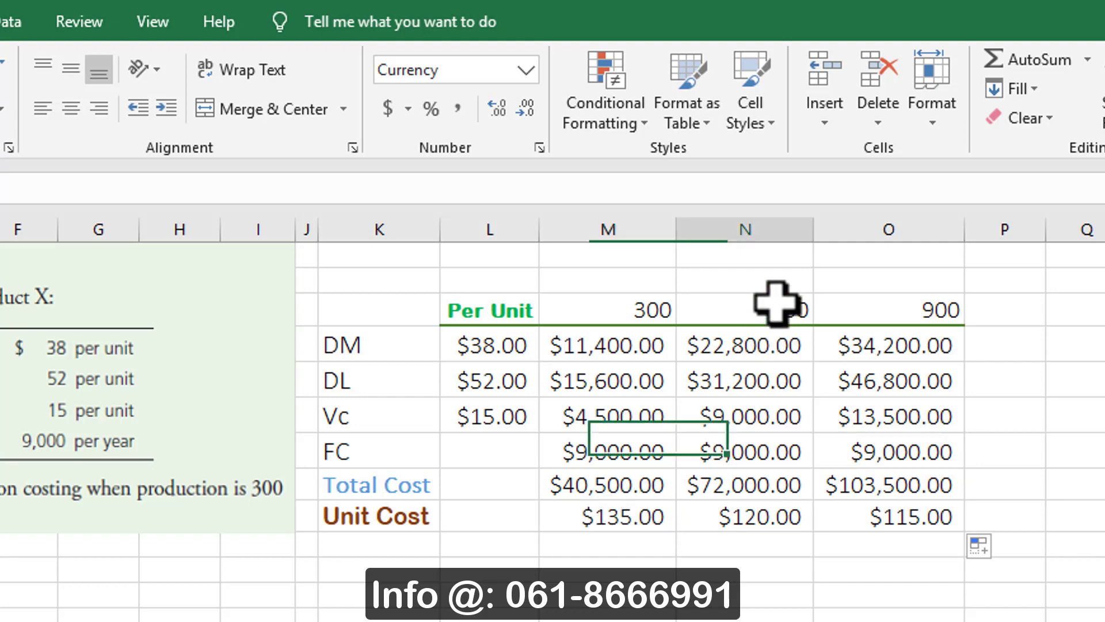
click(744, 518)
click(893, 518)
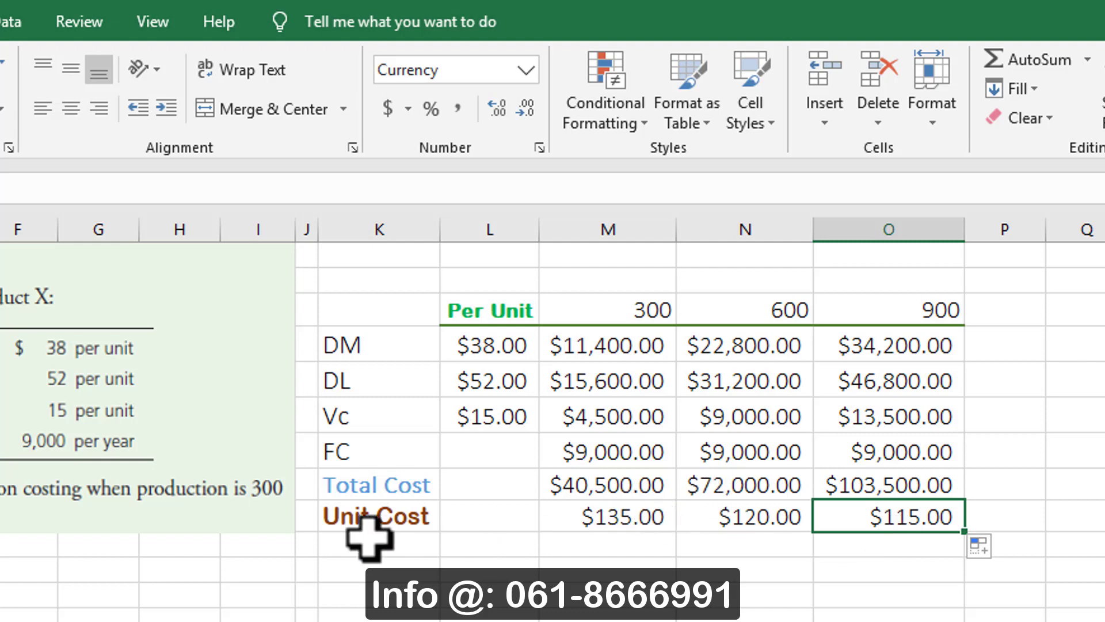
Insert a 2-D clustered column chart of K9 and M9:O9, and place it slightly enlarged over the problem text beside the cost table.
click(360, 517)
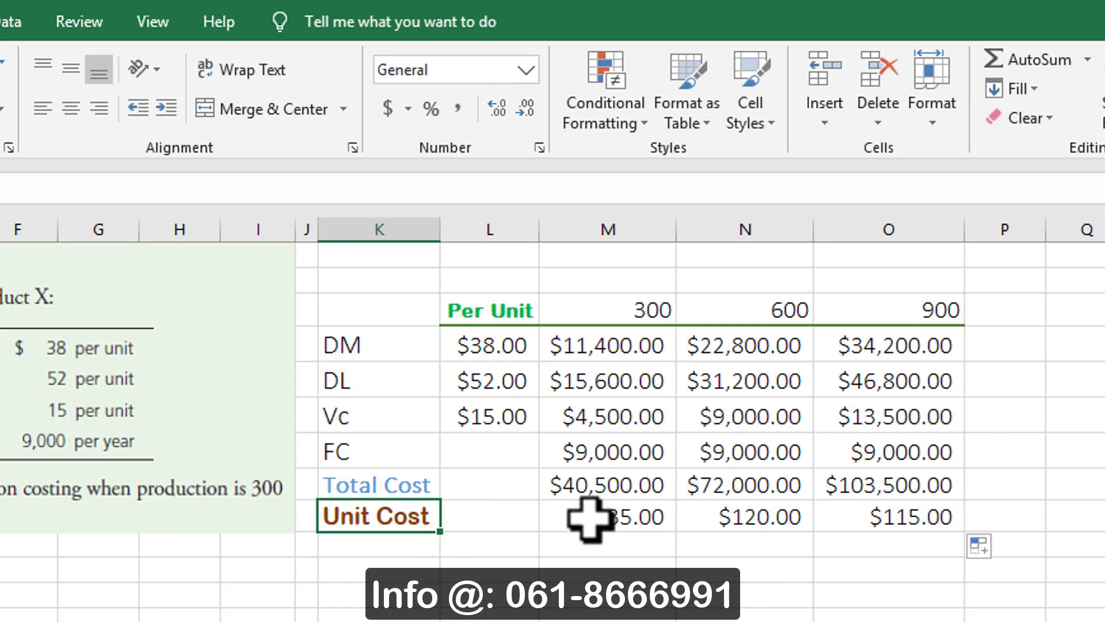
drag(590, 518, 914, 510)
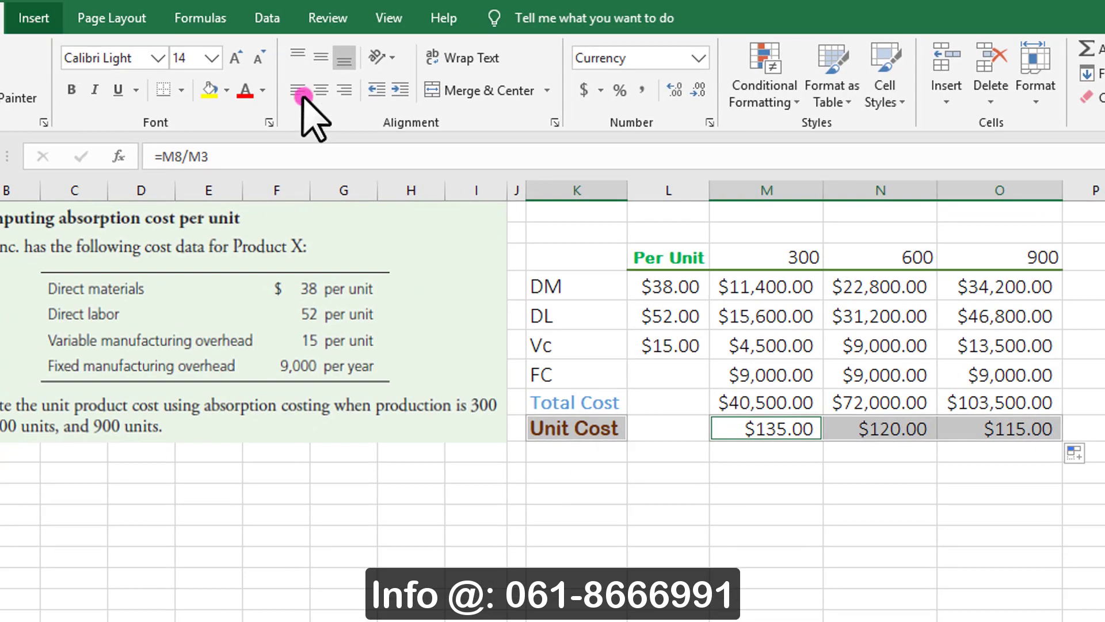
scroll(407, 123, down, 1)
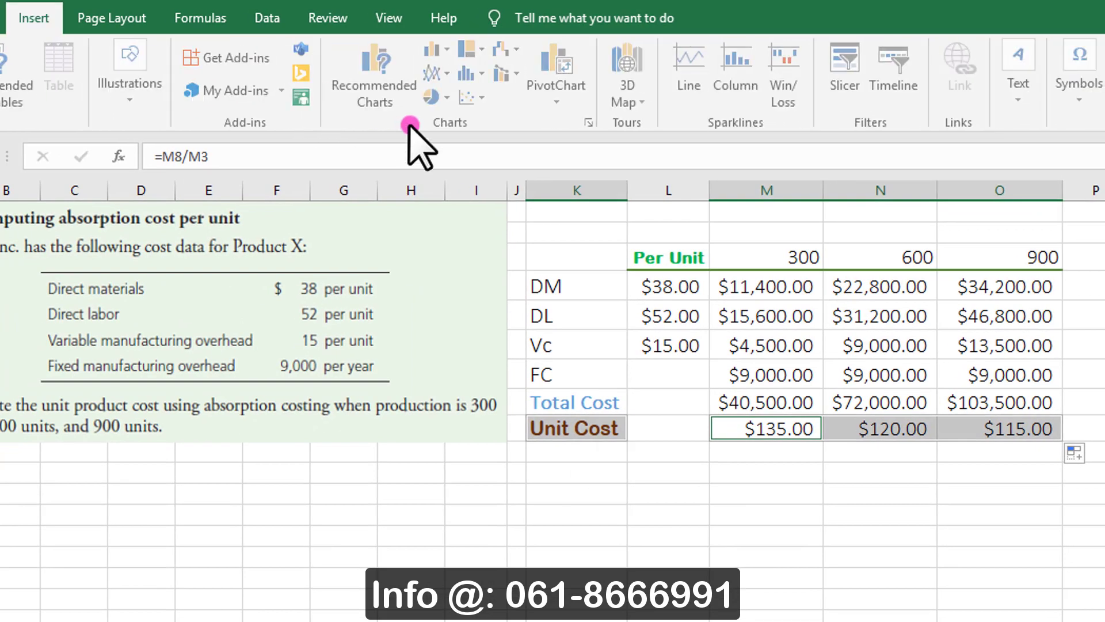
click(440, 51)
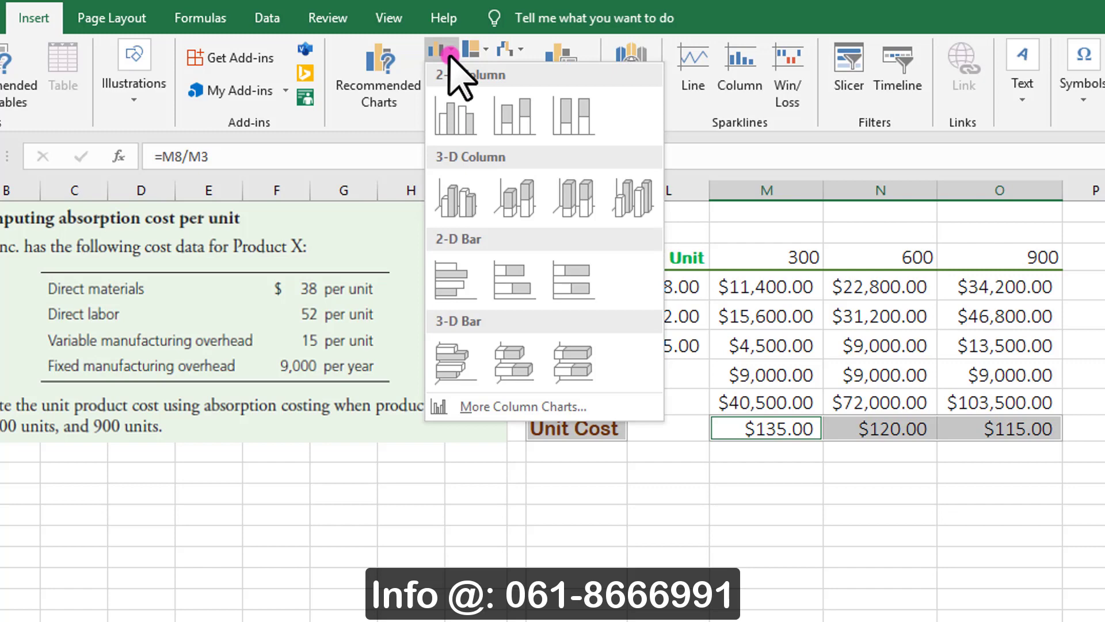
click(457, 114)
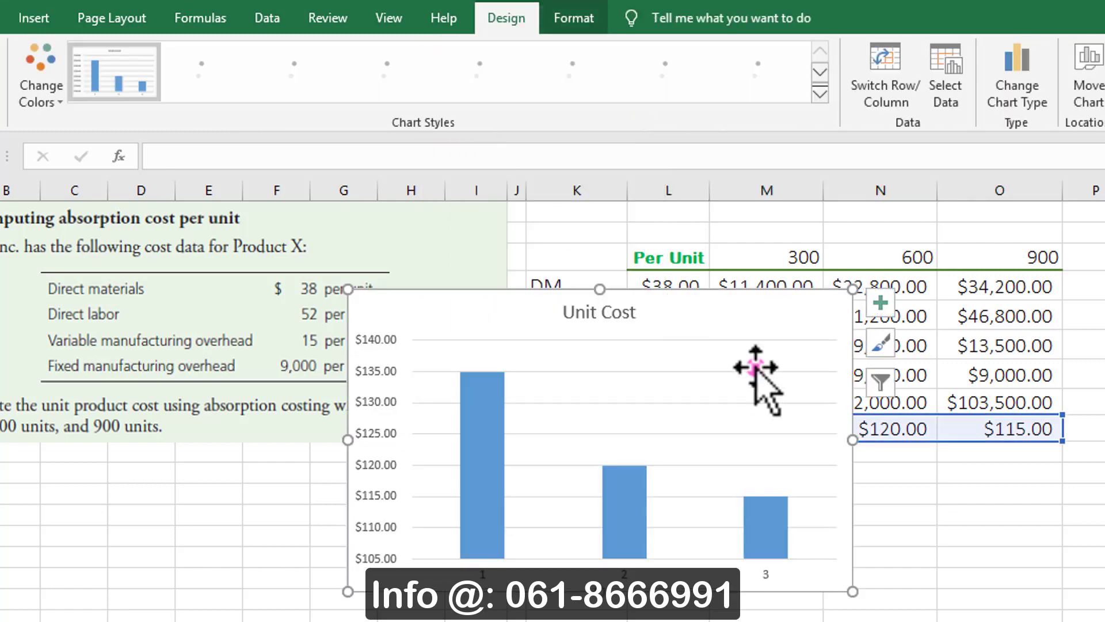
drag(758, 323, 414, 247)
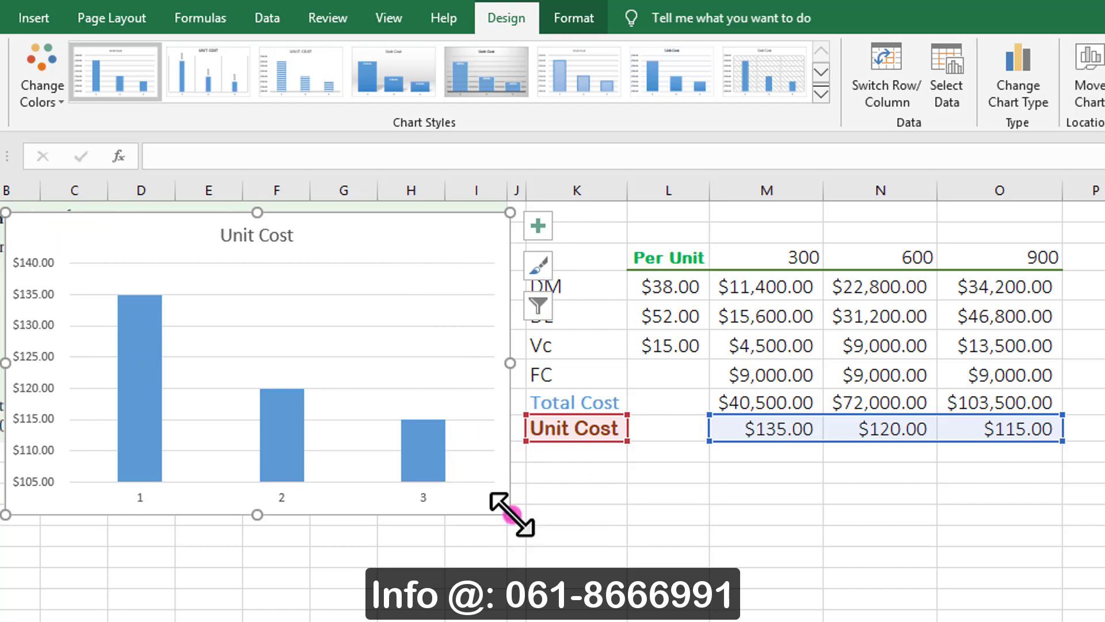
drag(512, 514, 521, 525)
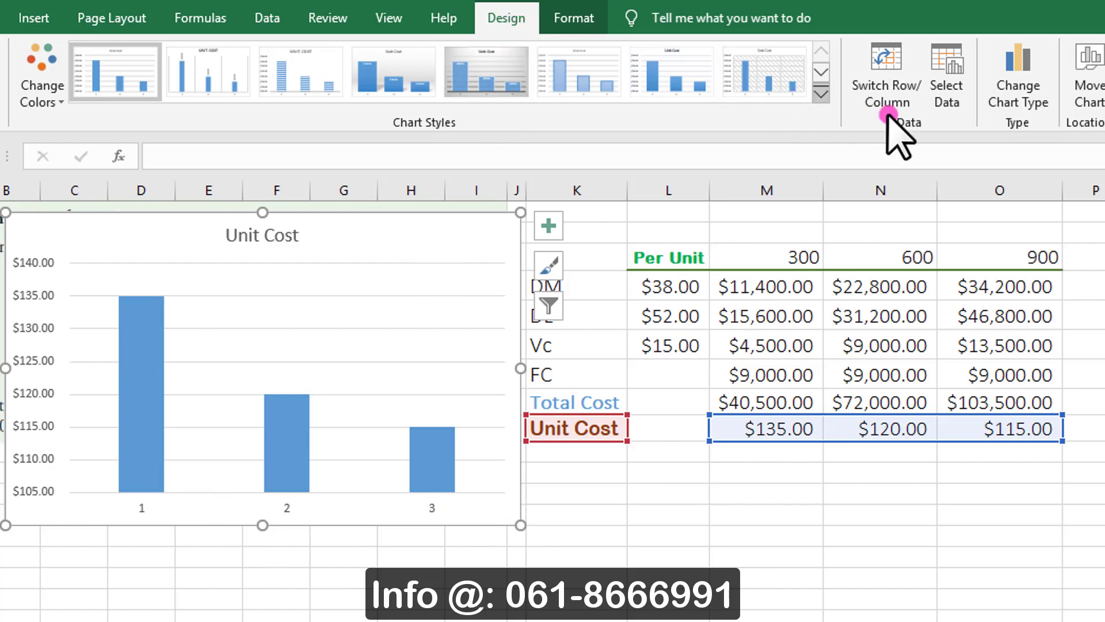
Set the chart's horizontal axis labels to the production volumes in M3:O3 and check the values of the 300 and 600 bars.
click(956, 75)
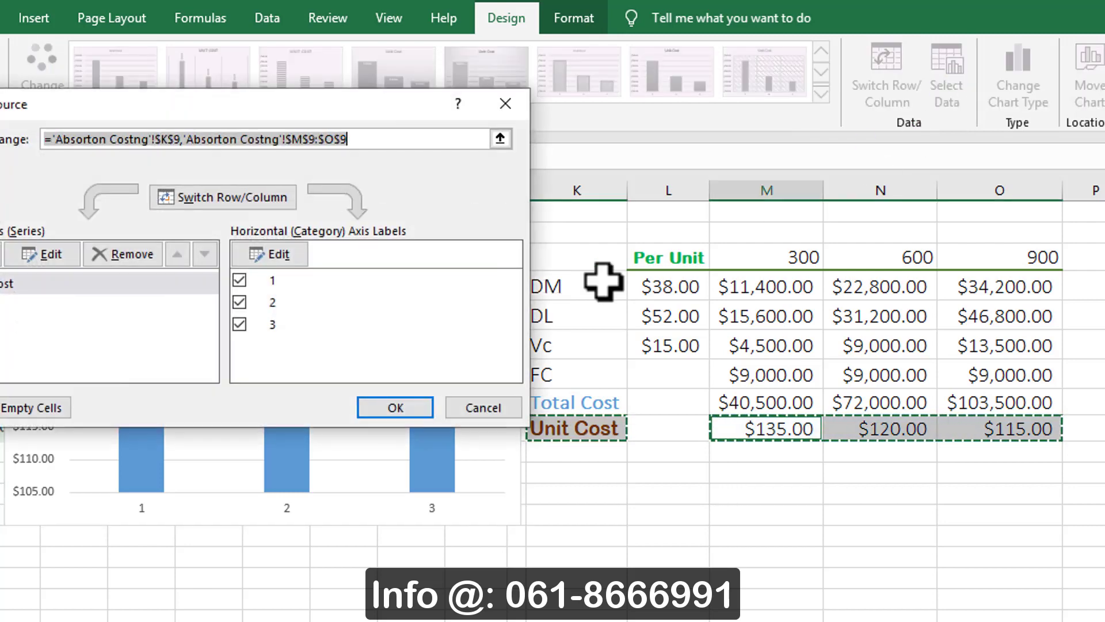
drag(382, 123, 481, 50)
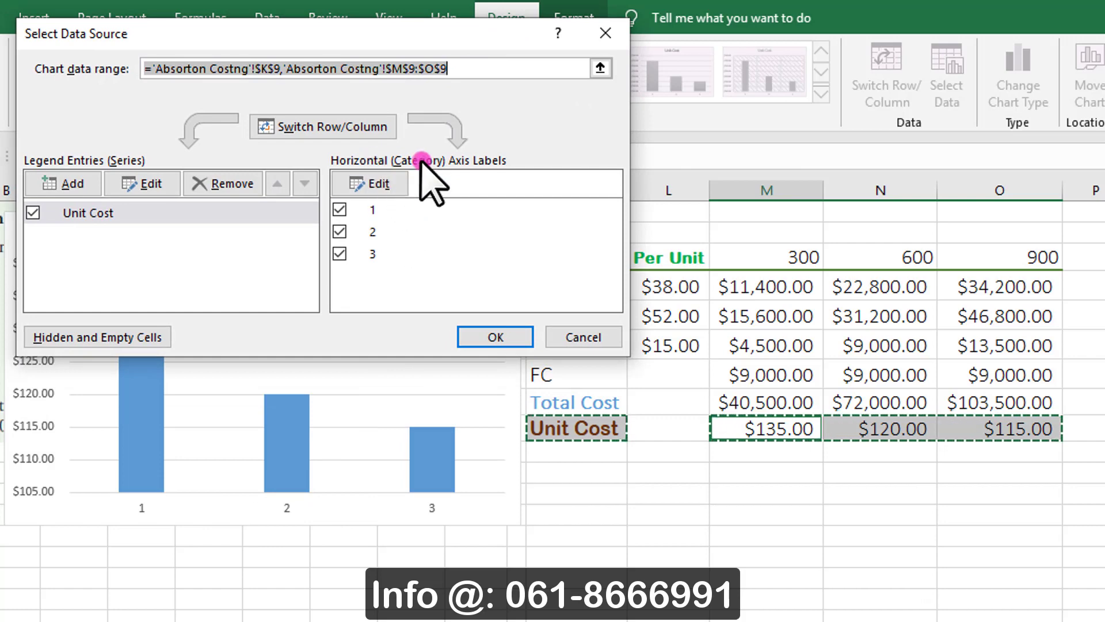
click(403, 179)
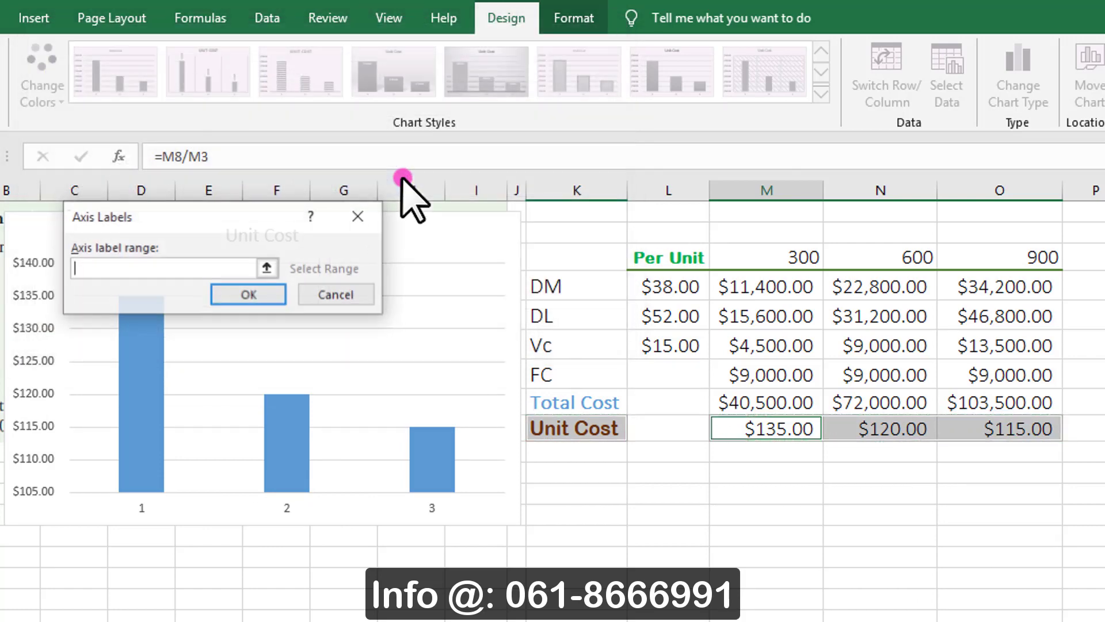
drag(760, 248, 1007, 247)
click(268, 295)
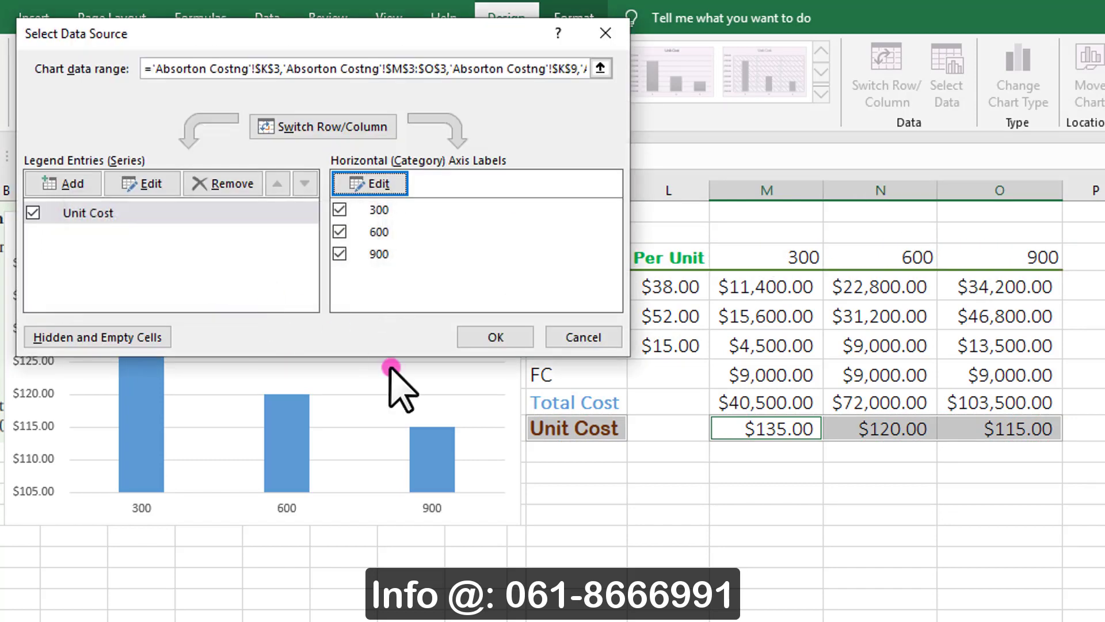
click(482, 341)
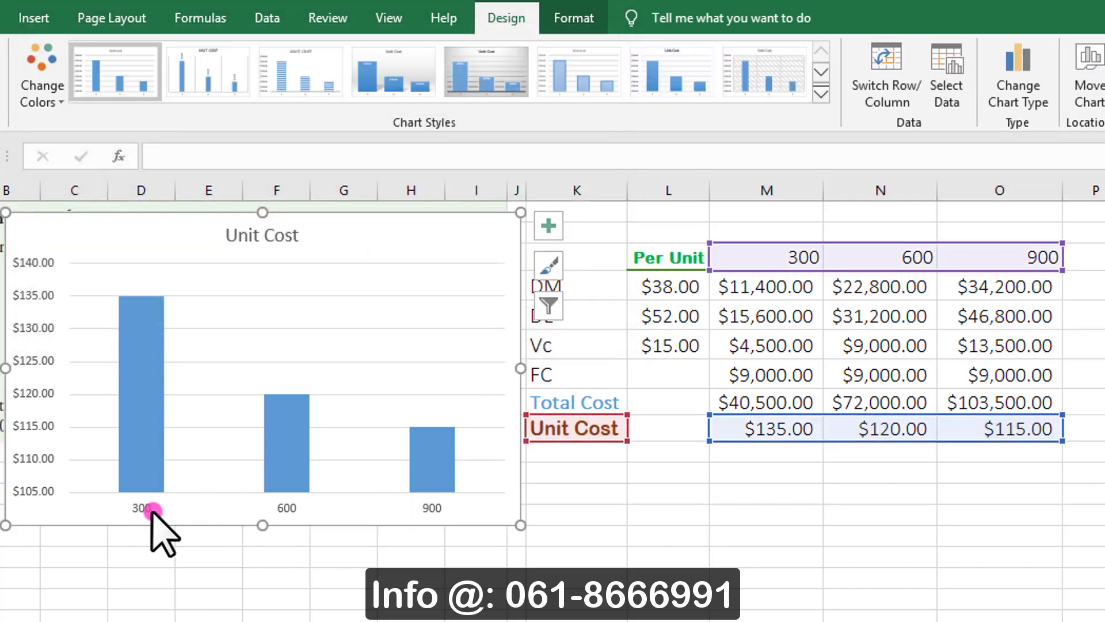
mouse_move(160, 369)
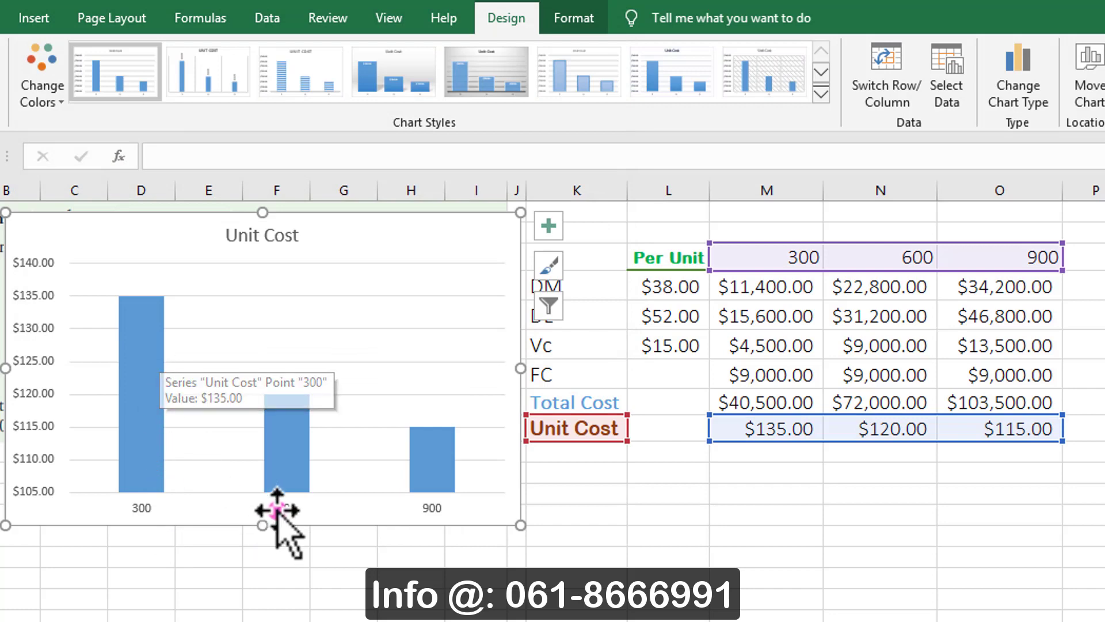
mouse_move(301, 442)
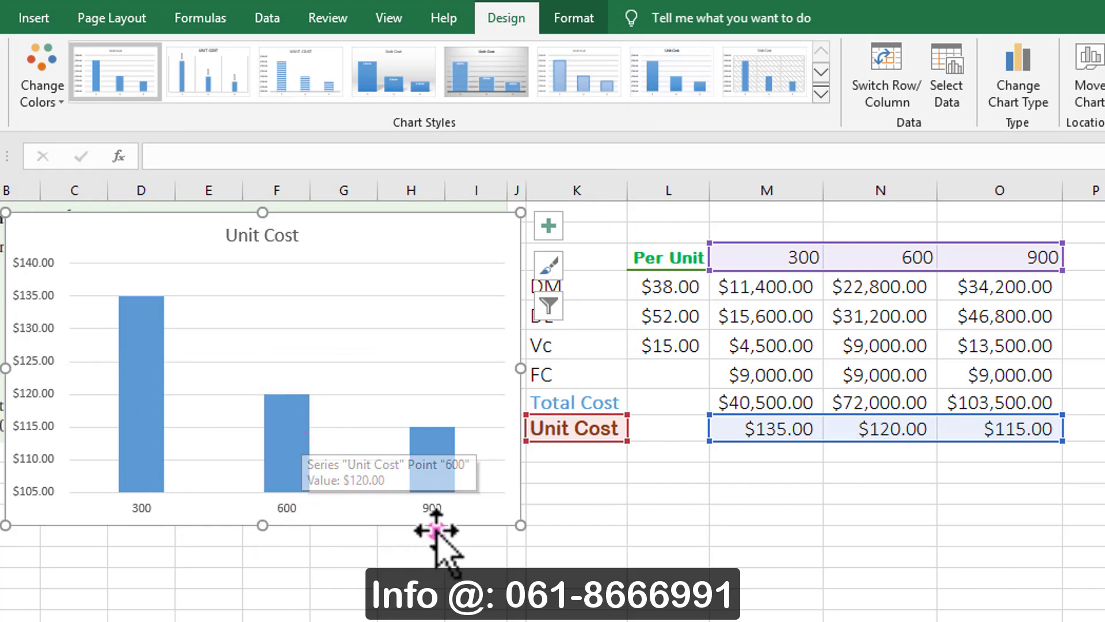
Add data labels to the Unit Cost chart's columns and remove its vertical axis and gridlines.
click(548, 228)
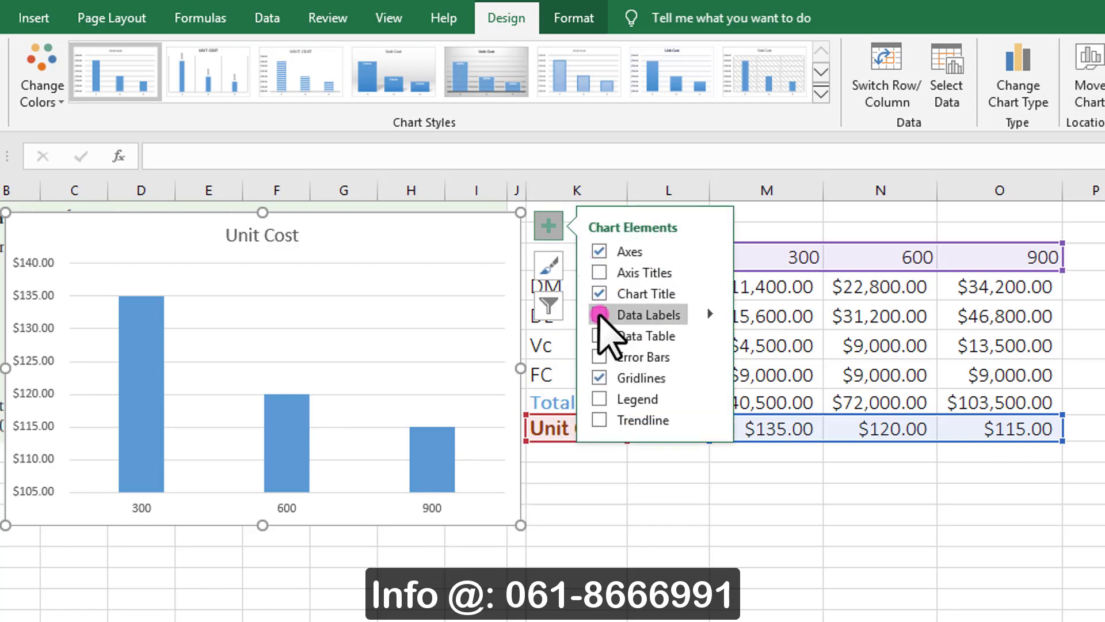
click(600, 315)
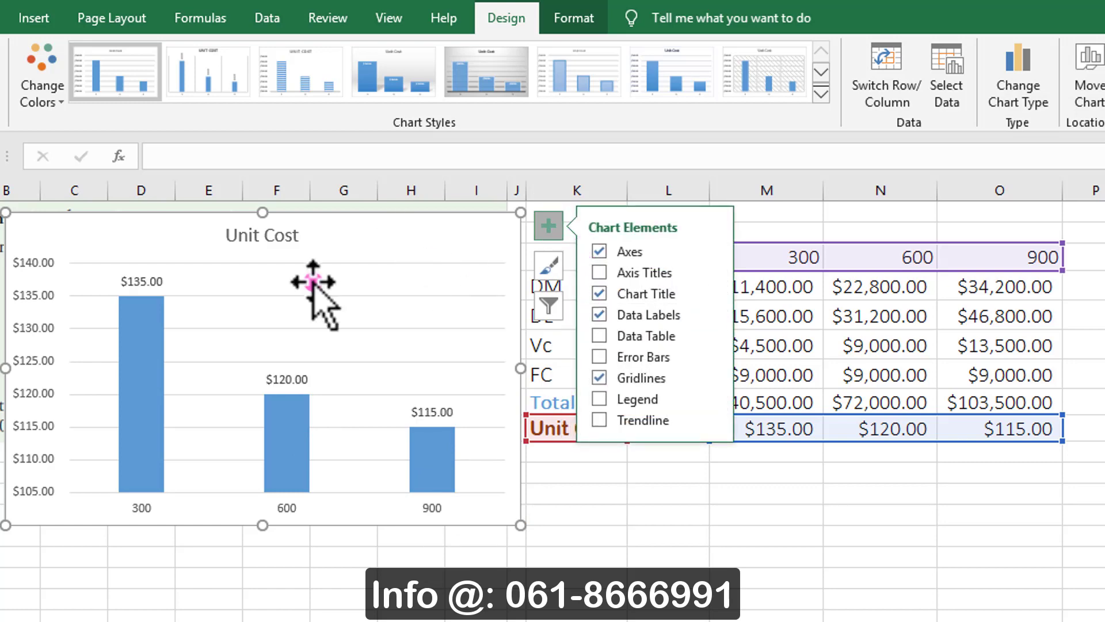
click(36, 328)
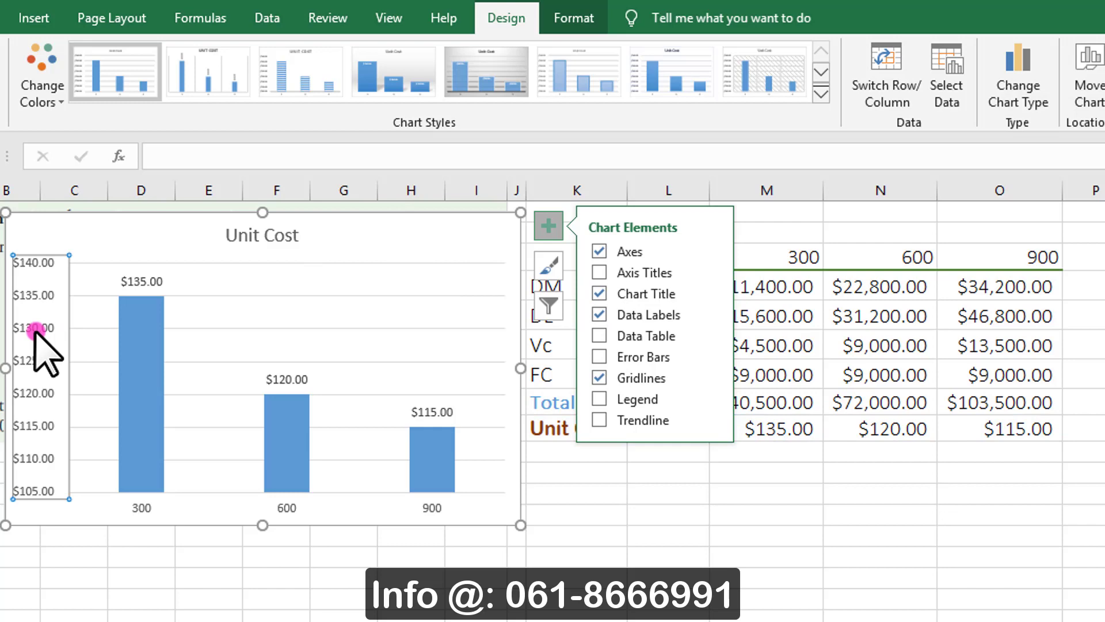
key(Delete)
click(356, 329)
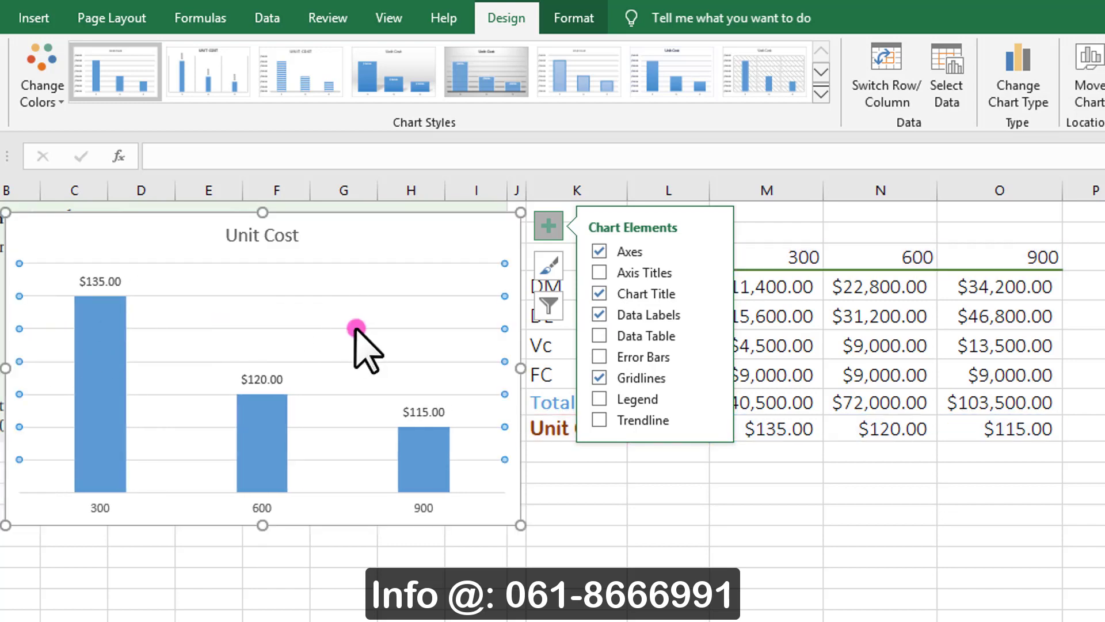
key(Delete)
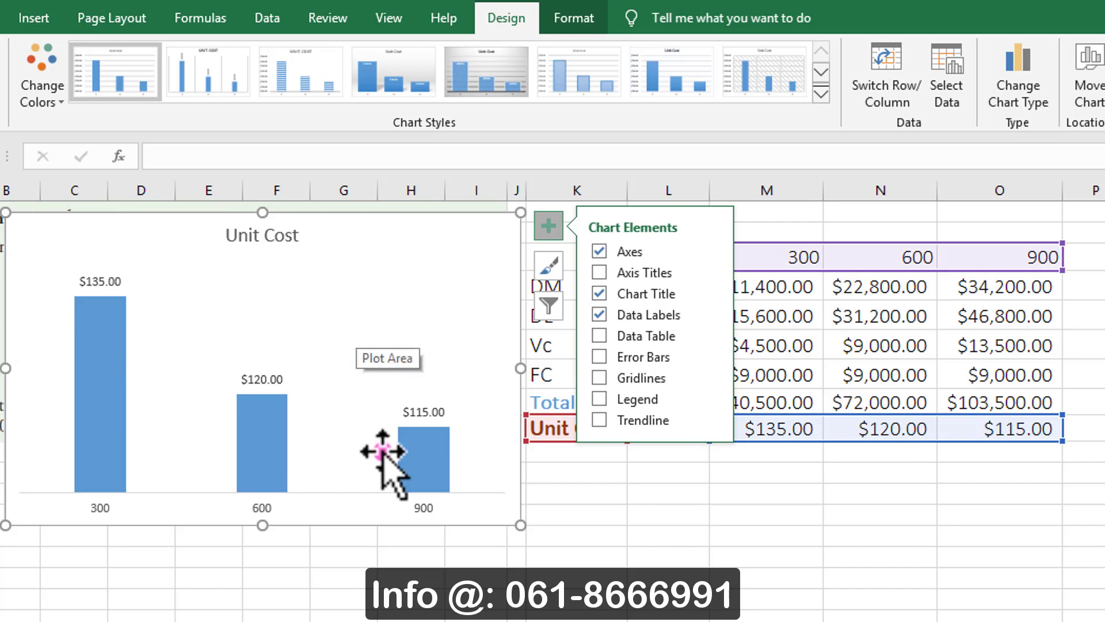
Make the Unit Cost chart slightly wider and shorter, and reposition it just below the problem's heading row.
drag(520, 525, 573, 501)
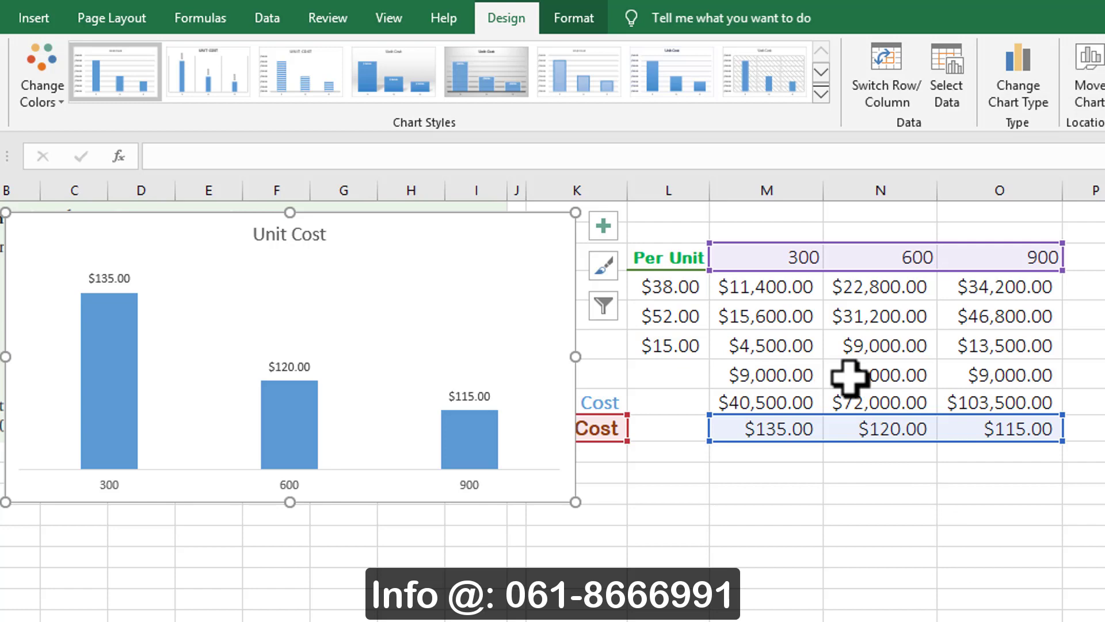
drag(562, 301, 434, 256)
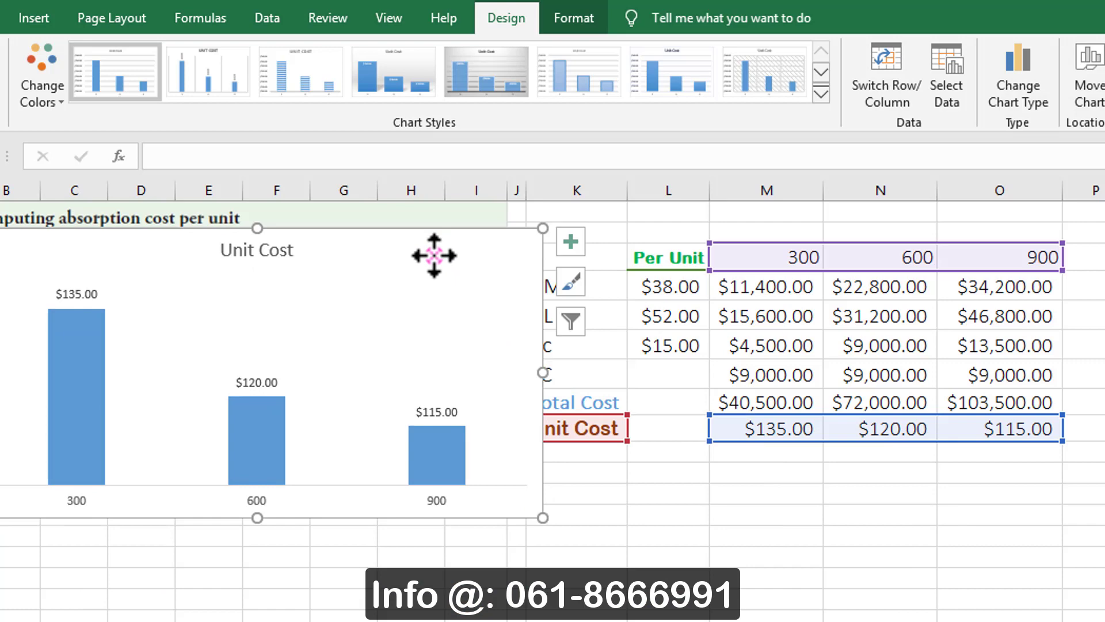